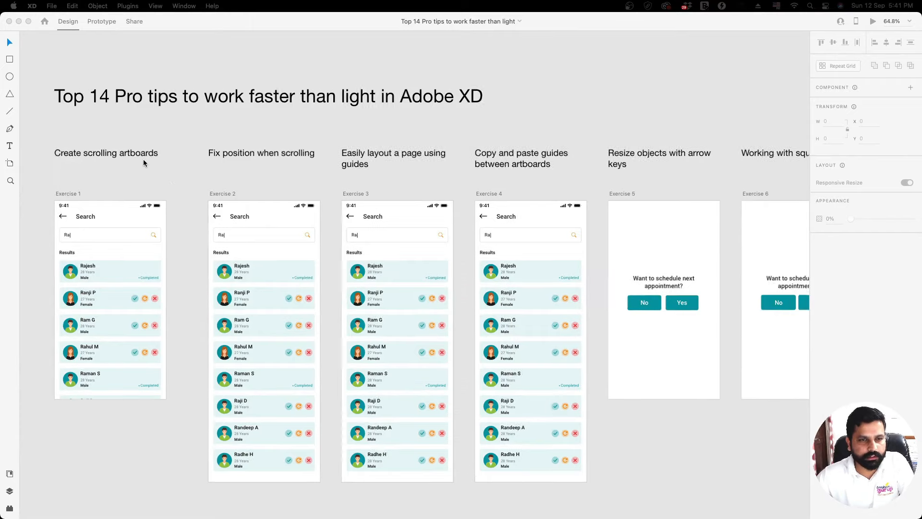
Survey the exercise artboards across the canvas, from Create scrolling artboards to the Repeat Grids exercise
scroll(143, 161, "down", 3)
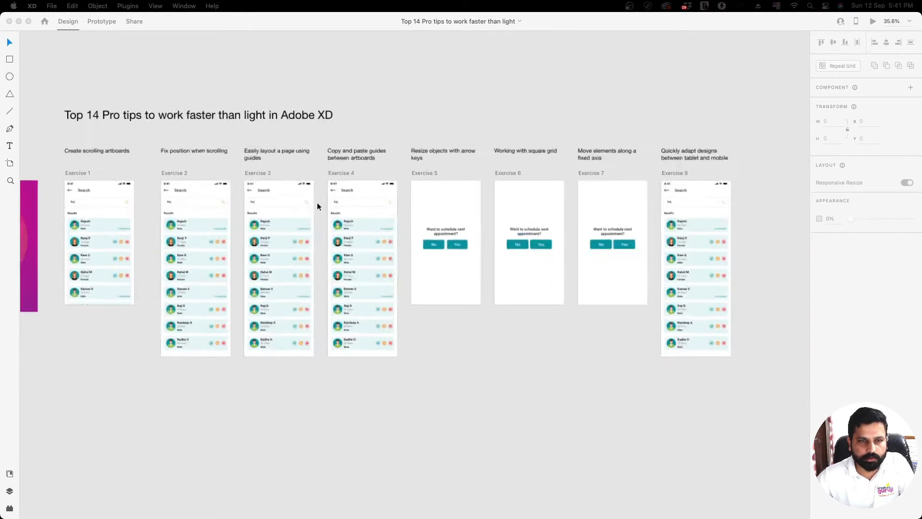
scroll(172, 161, "down", 5)
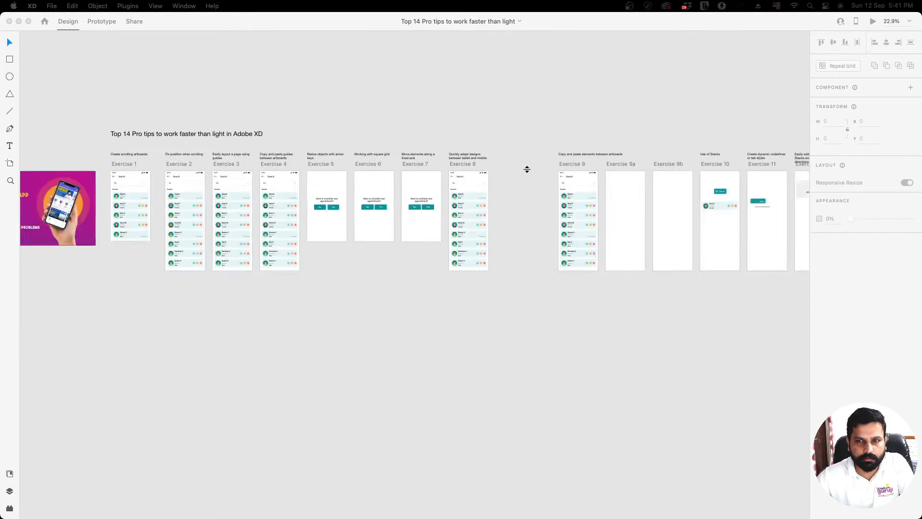
left_click(534, 177)
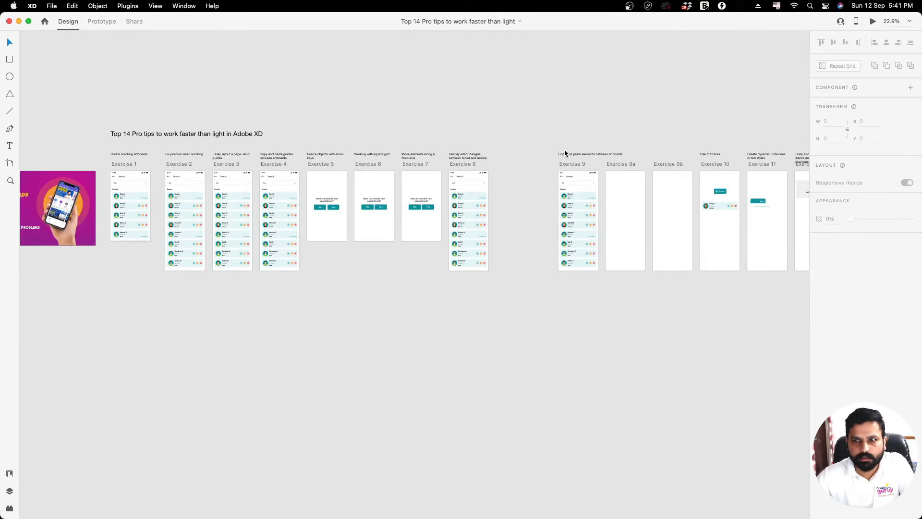
scroll(642, 130, "right", 8)
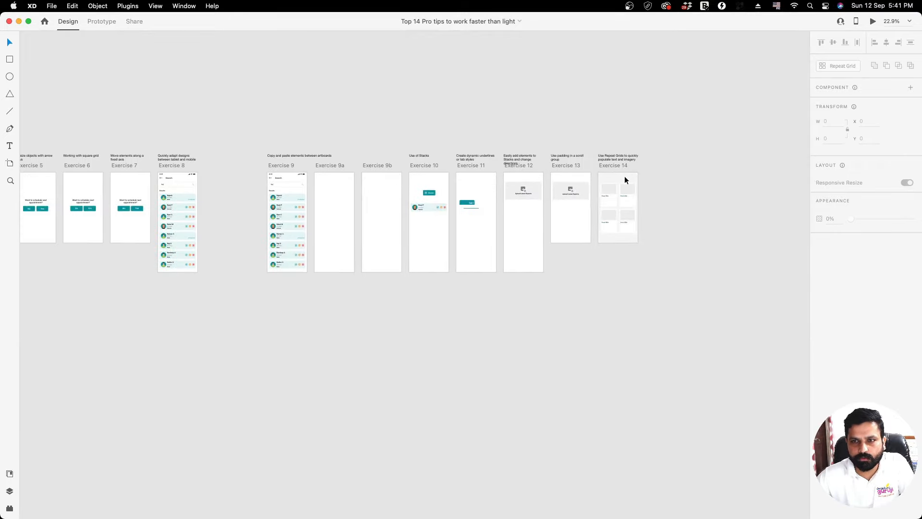
scroll(633, 184, "up", 2)
scroll(633, 185, "up", 10)
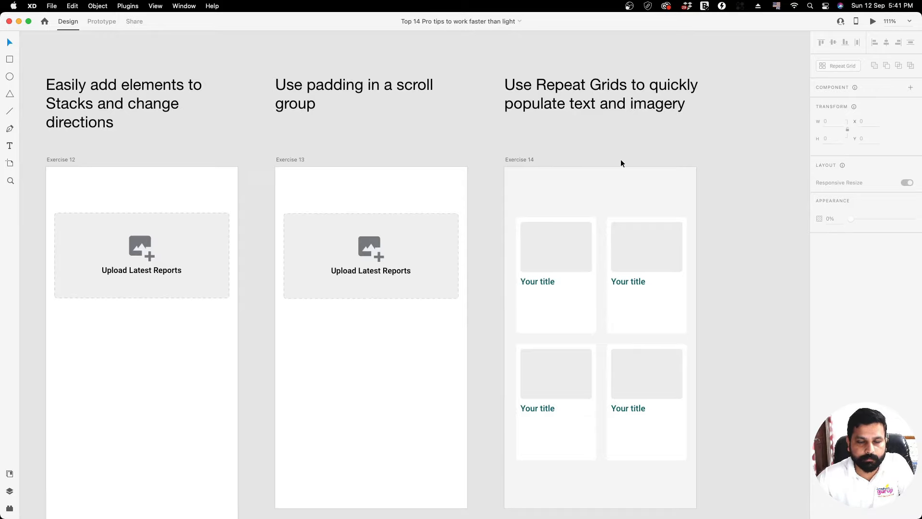
scroll(706, 168, "down", 8)
scroll(722, 169, "down", 5)
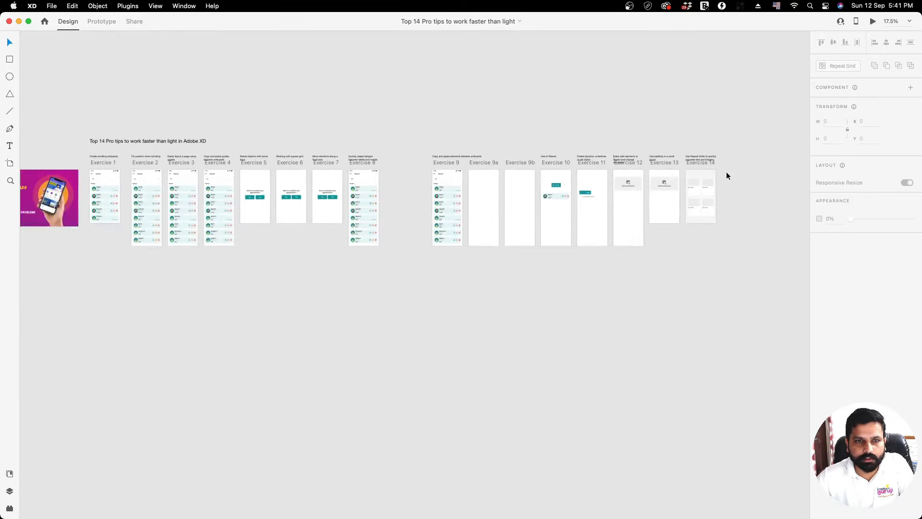
scroll(148, 165, "up", 6)
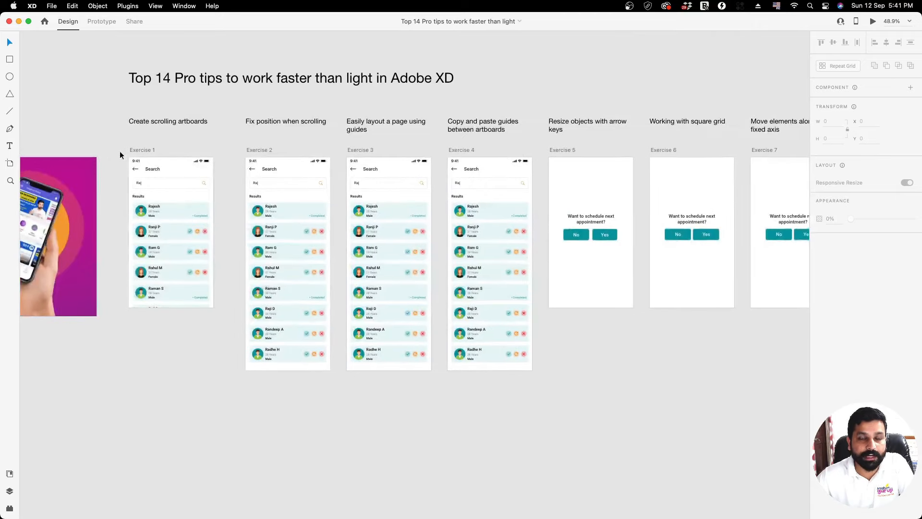
scroll(148, 168, "up", 4)
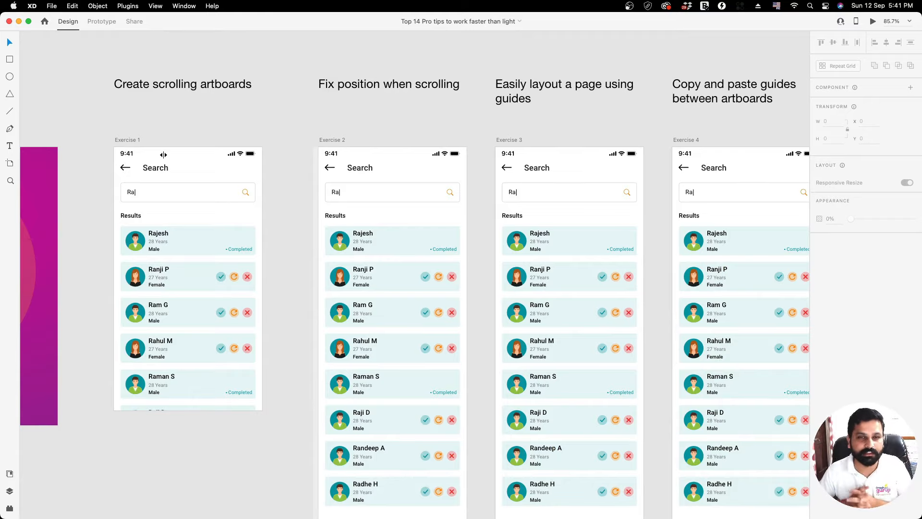
scroll(110, 73, "up", 3)
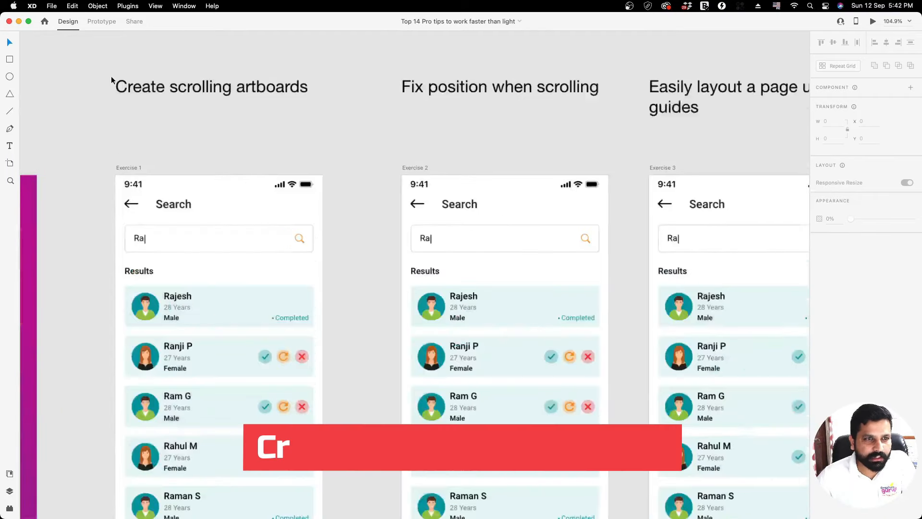
scroll(136, 42, "down", 3)
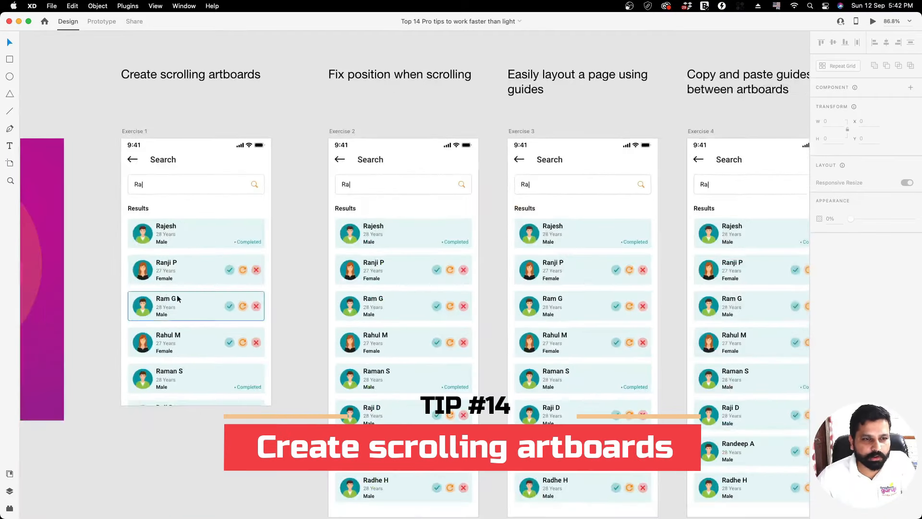
Preview the Exercise 1 artboard at its original height and close the preview
left_click_drag(184, 250, 197, 156)
scroll(157, 61, "up", 1)
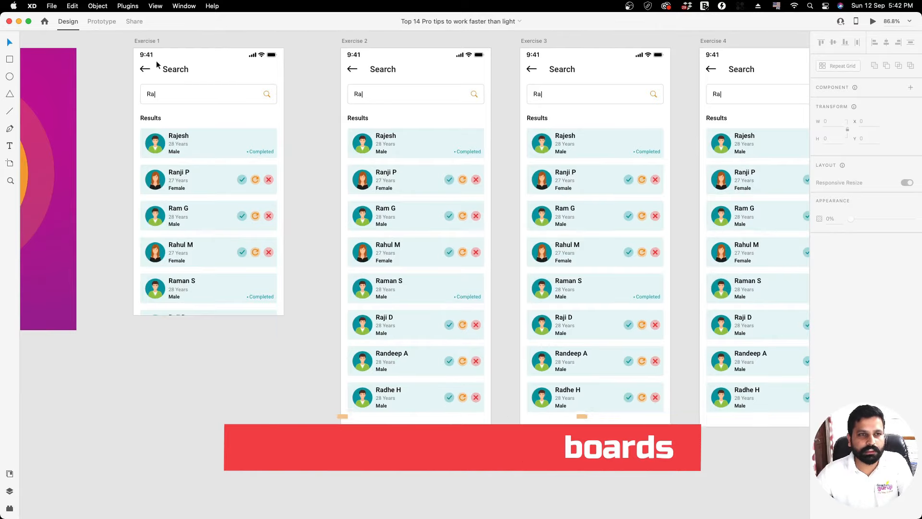
left_click(149, 42)
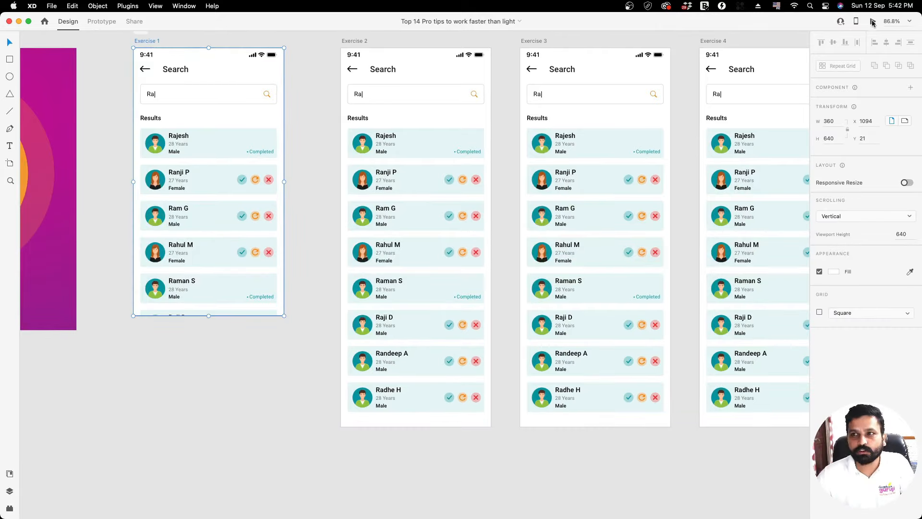
left_click(872, 21)
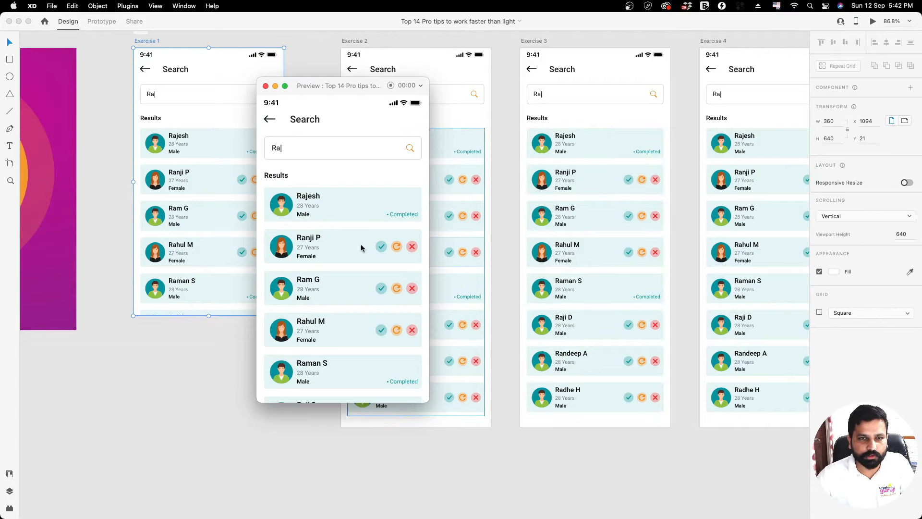
left_click(265, 86)
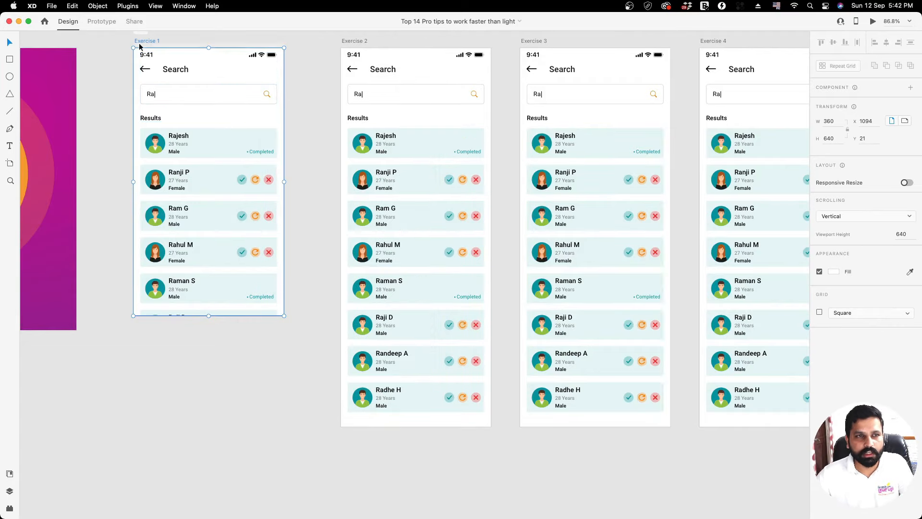
Extend the Exercise 1 artboard downward to a height of 888 and inspect its viewport marker
mouse_move(208, 315)
left_mouse_down()
mouse_move(210, 441)
mouse_move(210, 418)
left_mouse_up()
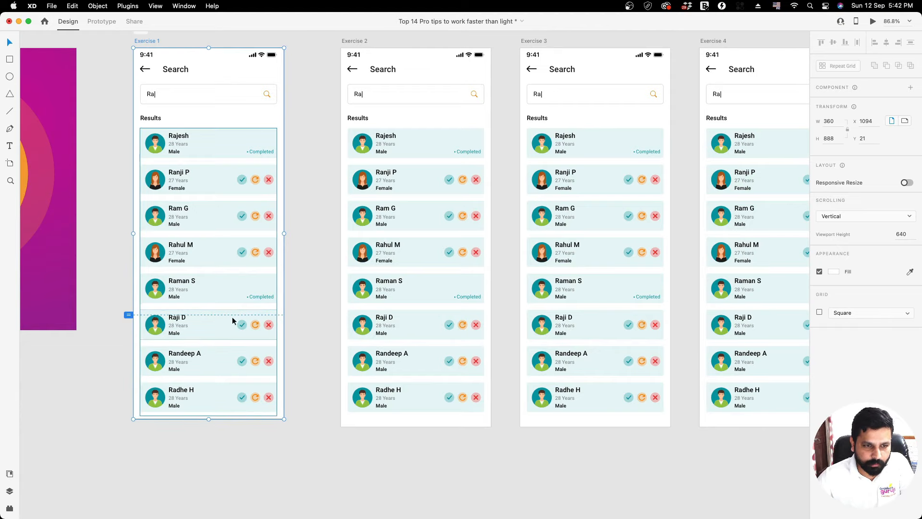
scroll(133, 326, "up", 3)
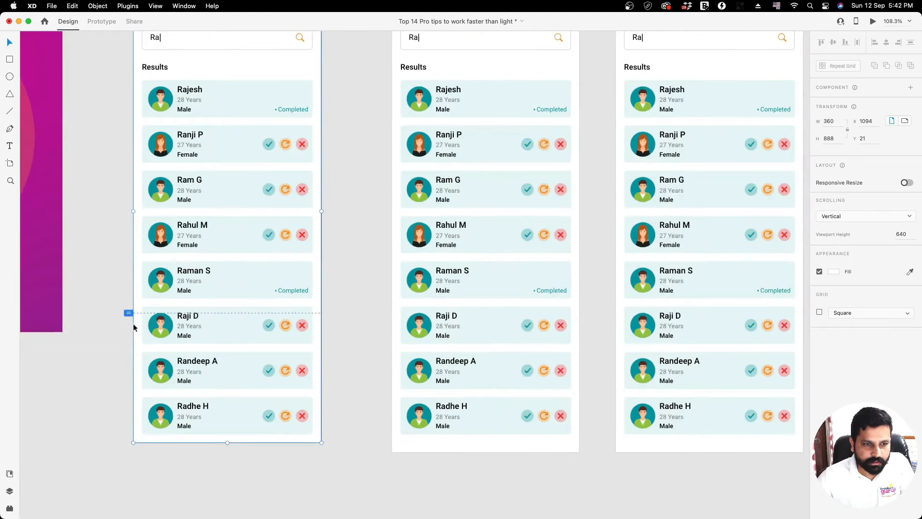
scroll(133, 325, "down", 3)
scroll(134, 325, "up", 6)
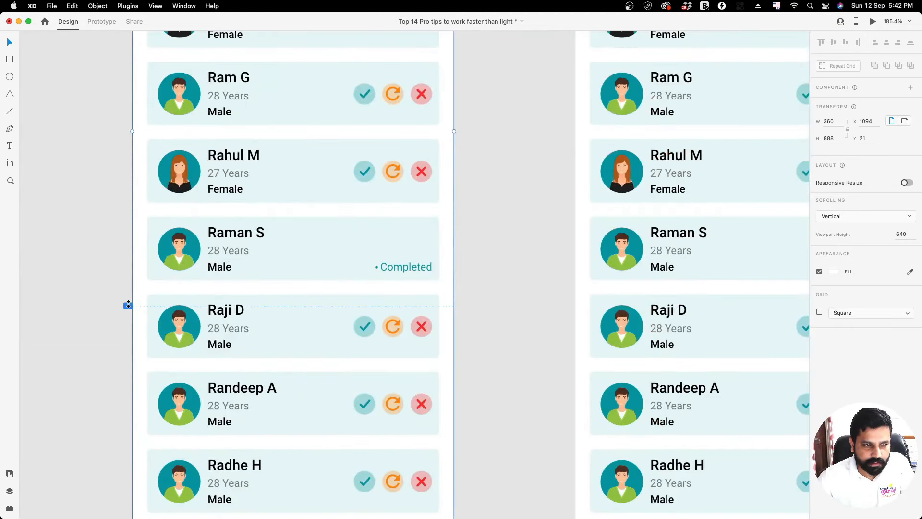
left_click(208, 286)
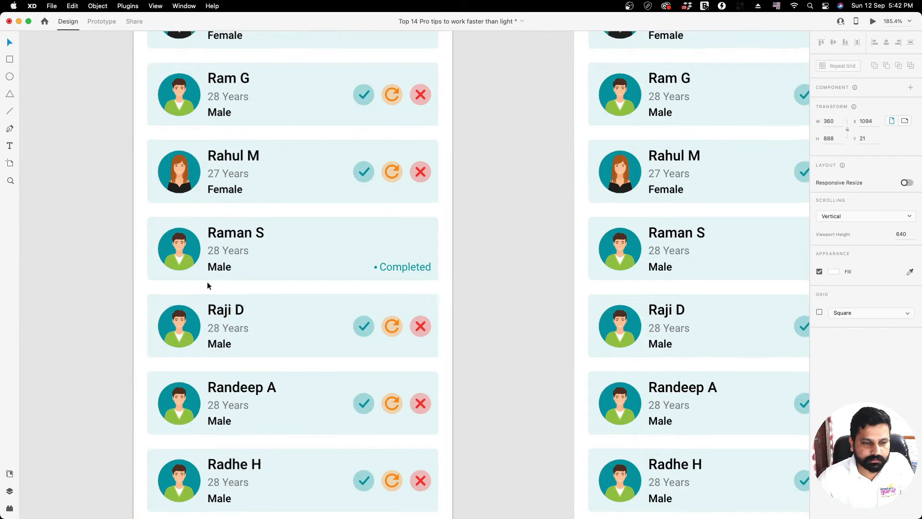
scroll(207, 282, "down", 5)
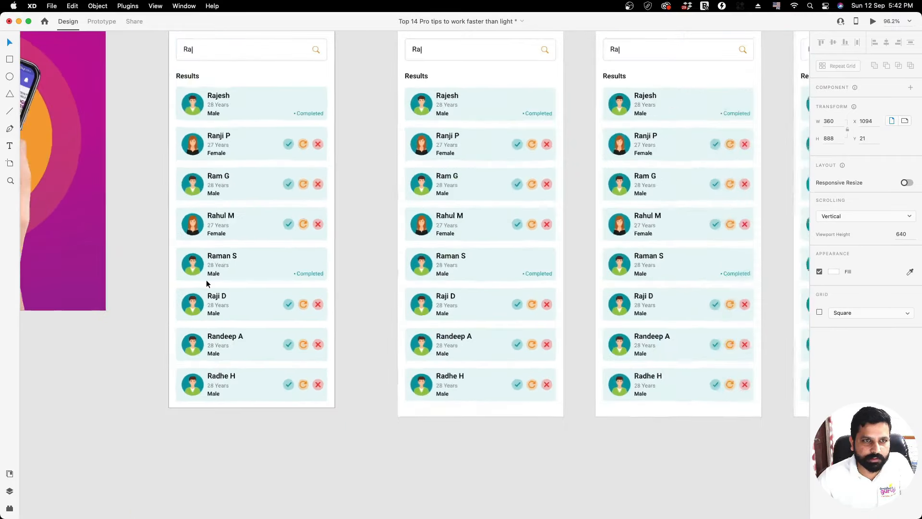
scroll(205, 279, "down", 2)
Preview the extended Exercise 1 artboard, test vertical scrolling through the results list, and close the preview
left_click(240, 35)
scroll(241, 37, "up", 1)
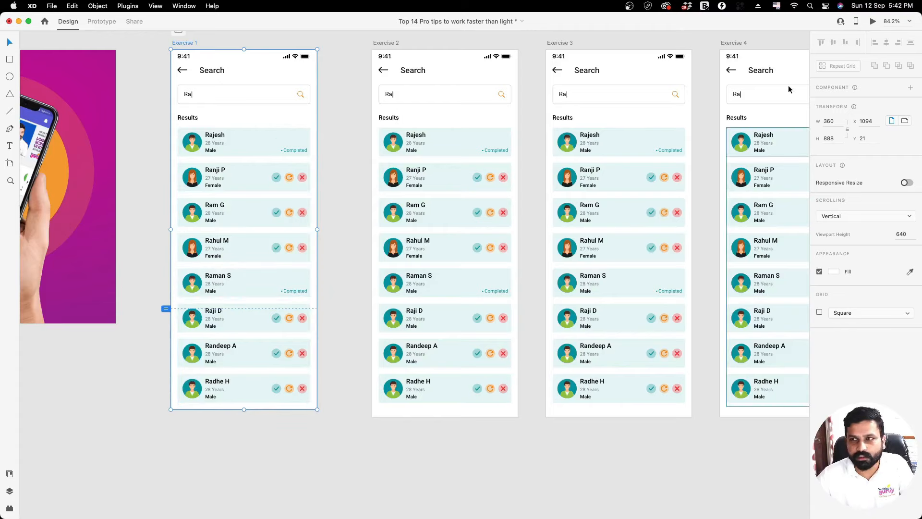
left_click(872, 22)
scroll(360, 263, "down", 5)
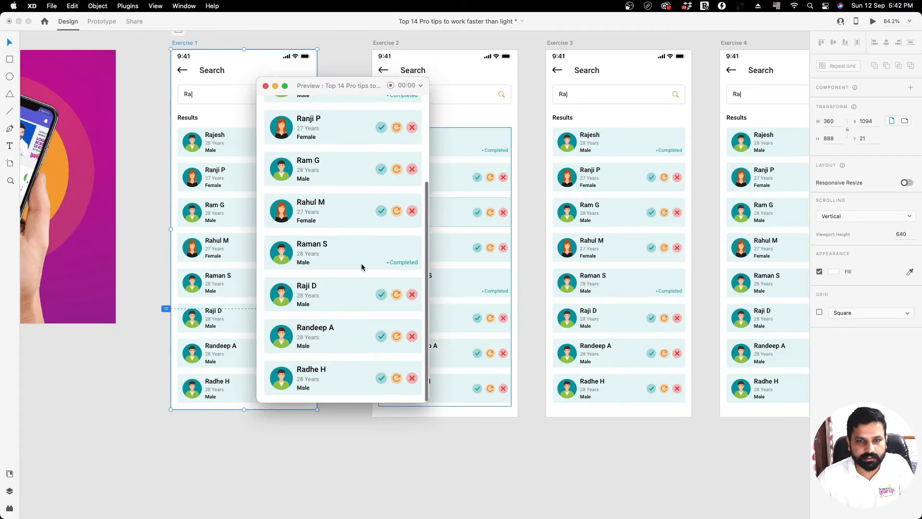
scroll(361, 265, "up", 5)
scroll(360, 265, "down", 3)
scroll(360, 263, "up", 4)
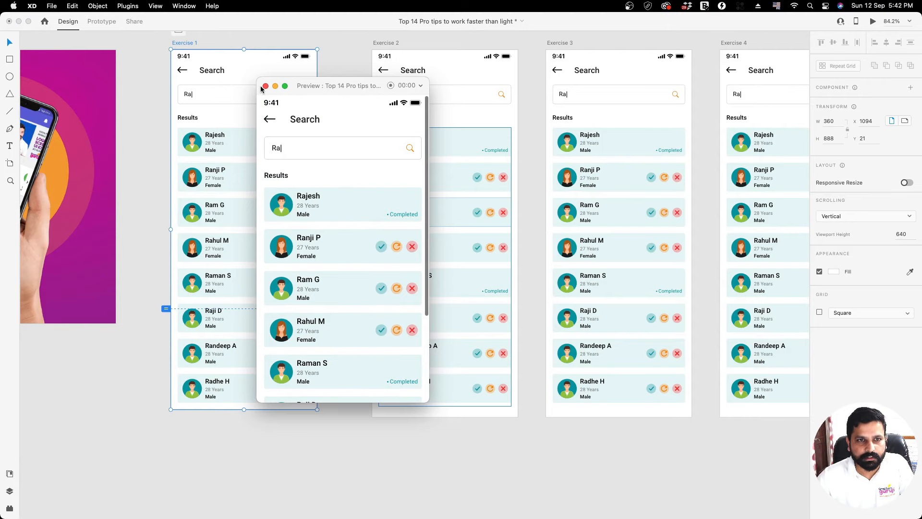
scroll(481, 113, "up", 3)
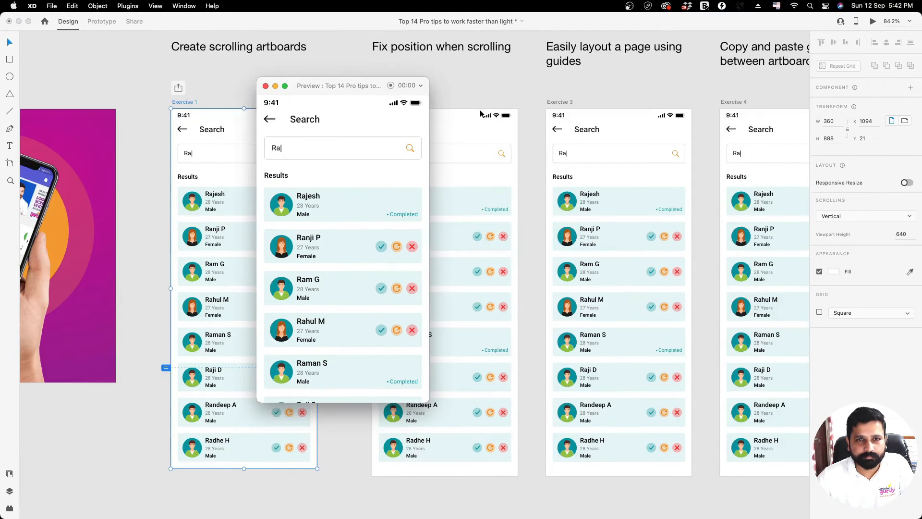
scroll(421, 145, "down", 3)
scroll(346, 124, "up", 4)
left_click(265, 86)
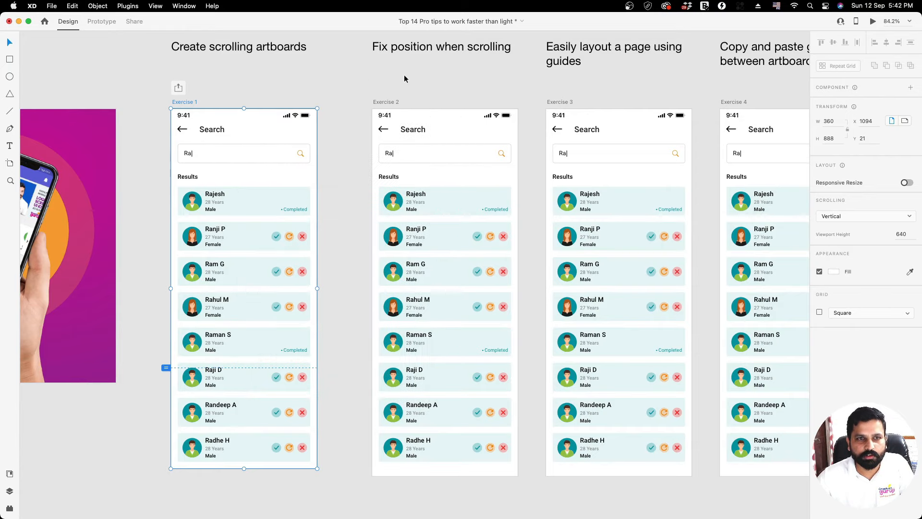
Enable Fix Position When Scrolling for the search header group on the Exercise 2 artboard in Prototype mode
scroll(405, 78, "right", 5)
scroll(356, 85, "up", 2)
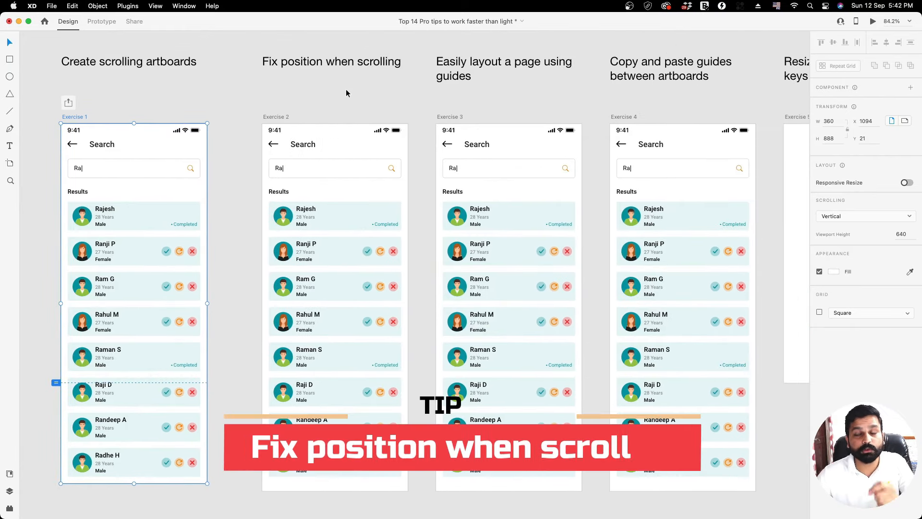
left_click(275, 117)
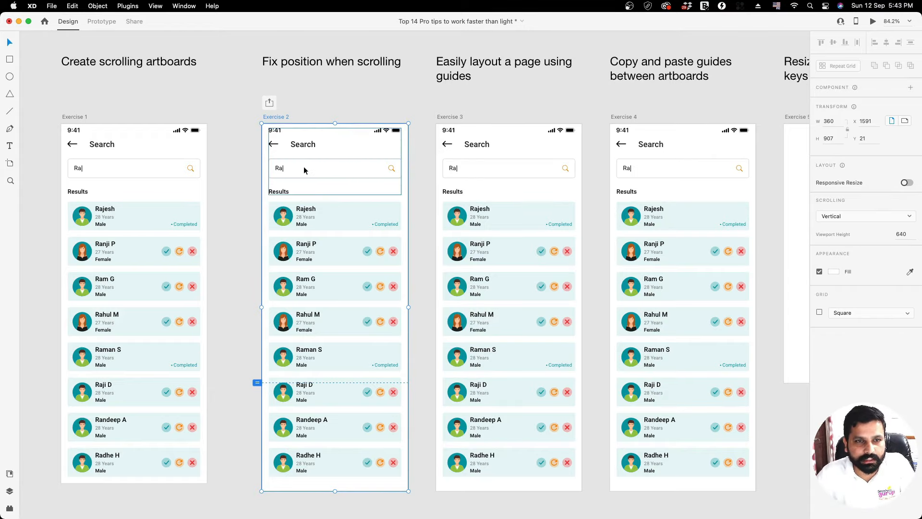
left_click(333, 168)
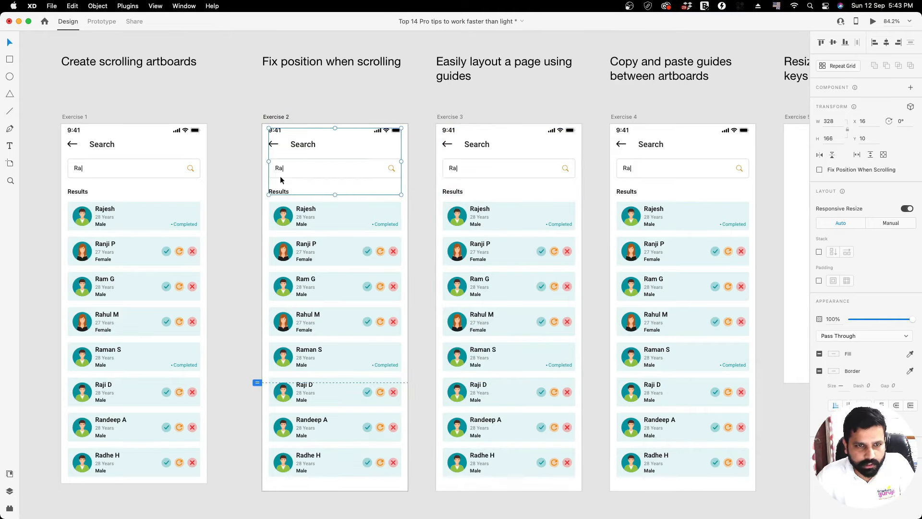
left_click_drag(279, 170, 257, 162)
key("super+z")
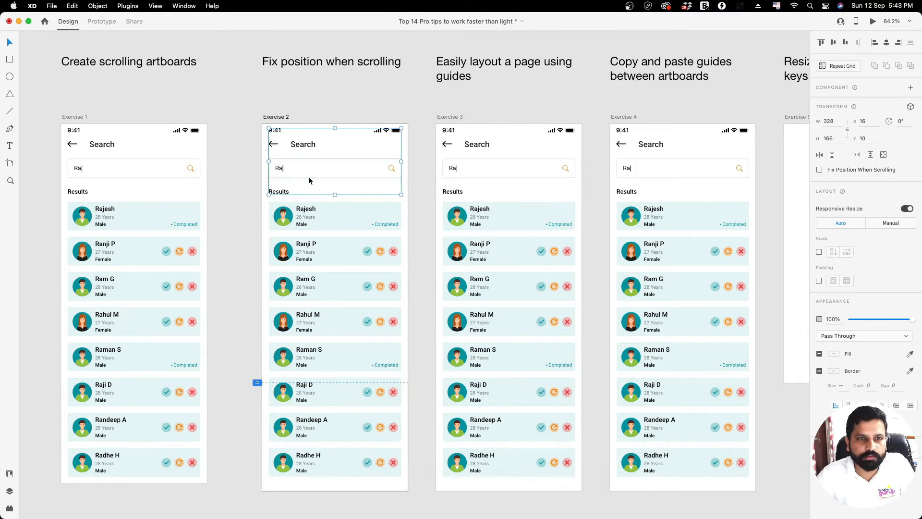
left_click(103, 23)
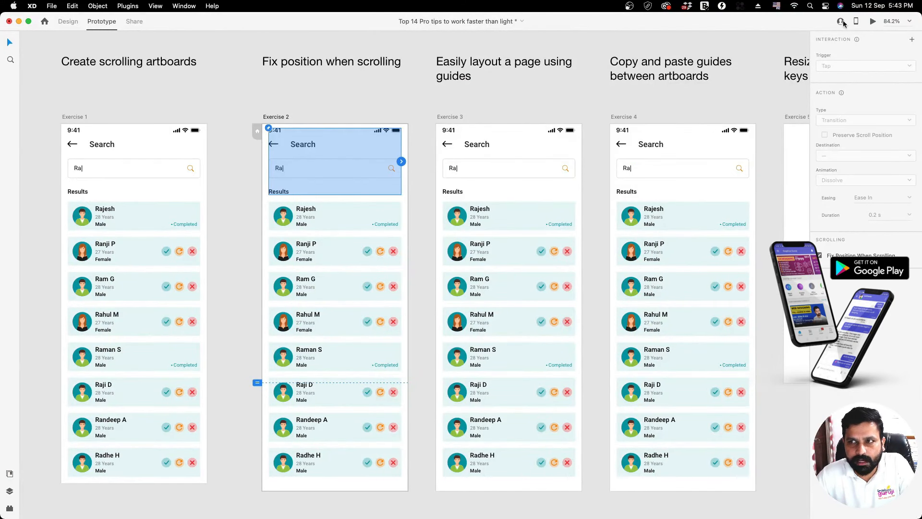
Preview the Exercise 2 artboard and test how the results list scrolls behind the fixed search header
left_click(873, 22)
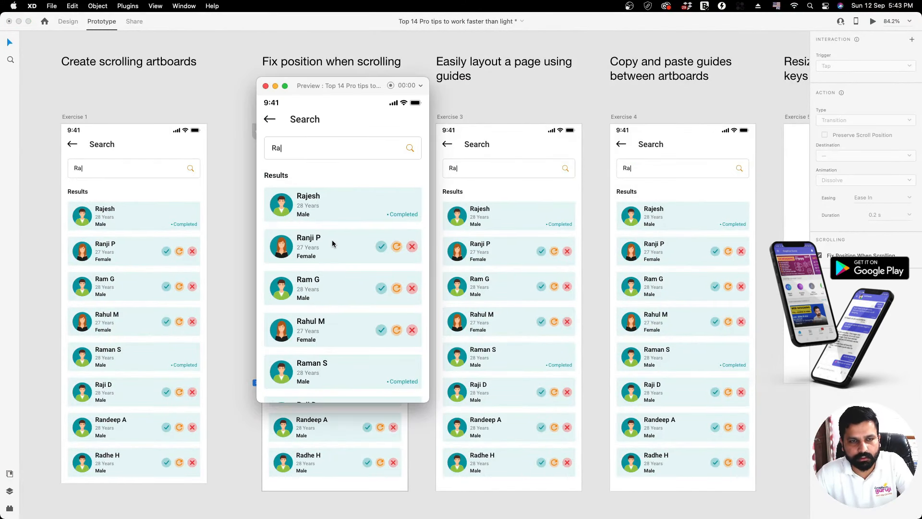
scroll(332, 240, "down", 5)
scroll(333, 240, "up", 5)
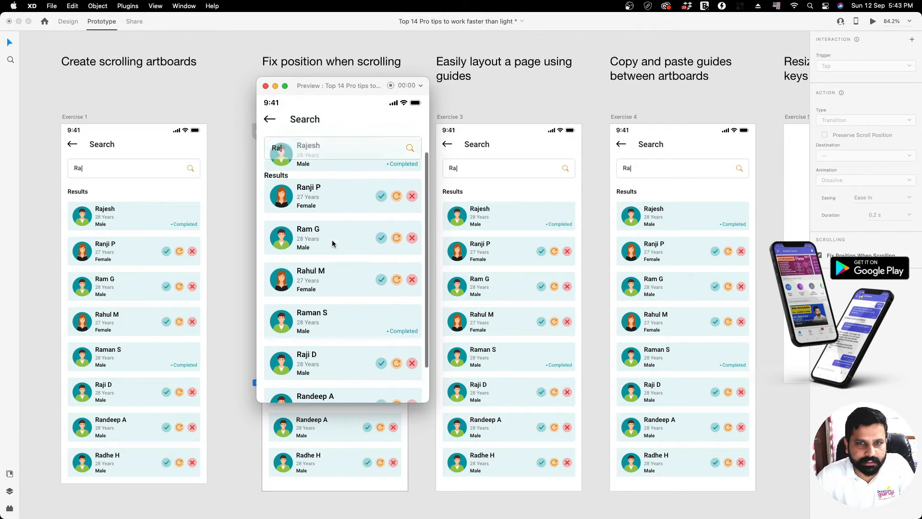
scroll(333, 240, "down", 5)
scroll(333, 240, "up", 5)
scroll(333, 240, "down", 5)
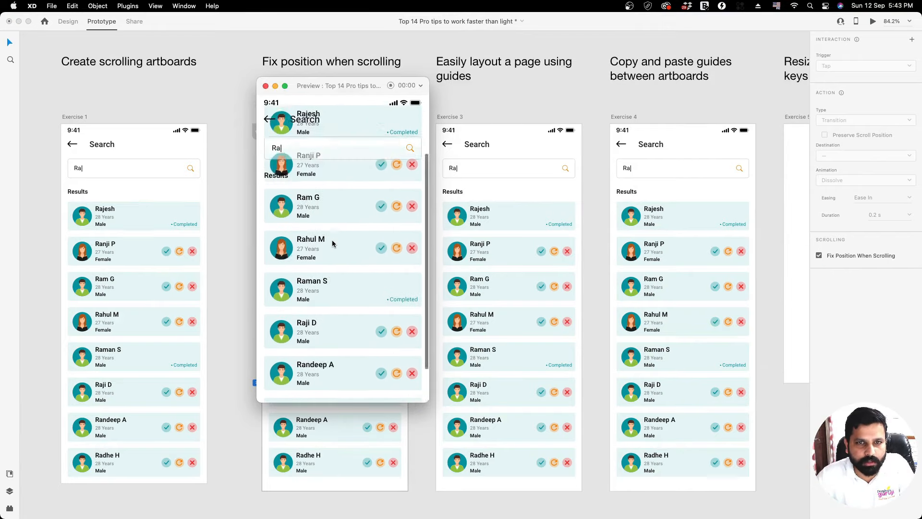
scroll(332, 240, "up", 5)
scroll(332, 240, "down", 5)
scroll(332, 240, "up", 3)
scroll(333, 243, "up", 3)
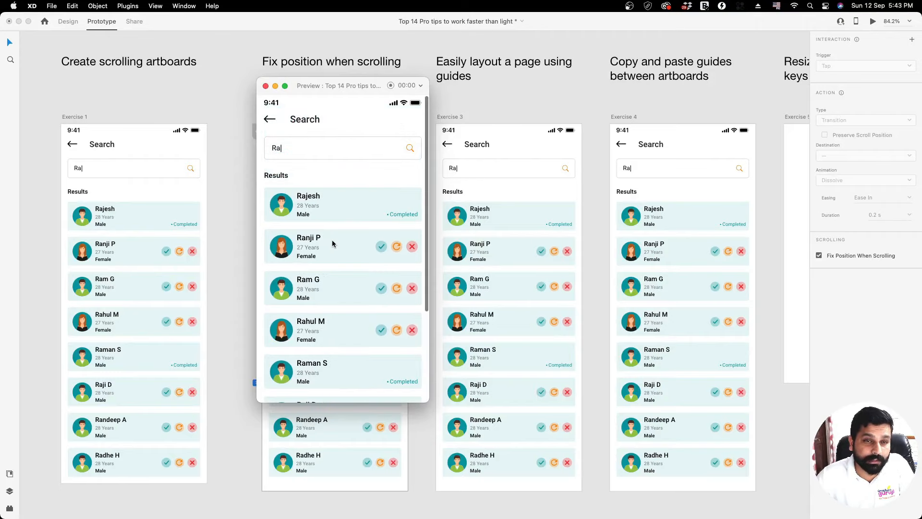
scroll(333, 242, "down", 3)
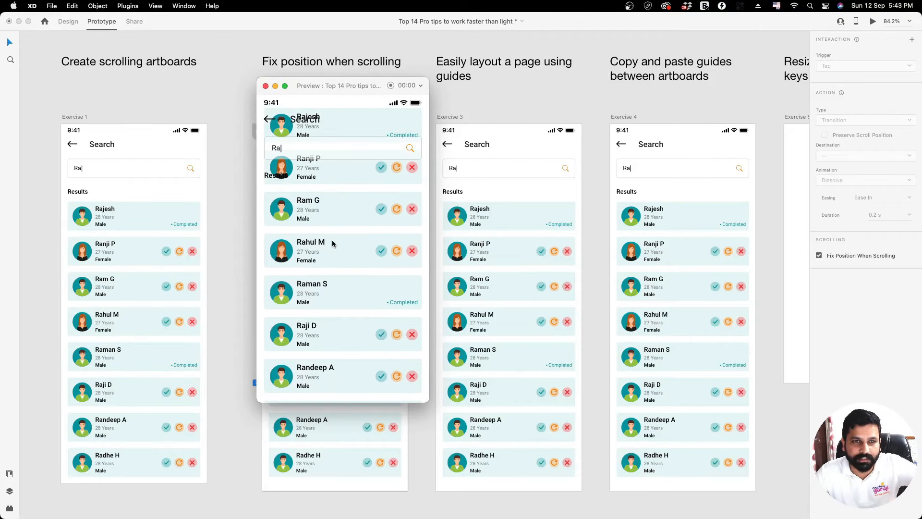
scroll(332, 240, "up", 3)
scroll(332, 241, "down", 3)
scroll(332, 240, "up", 3)
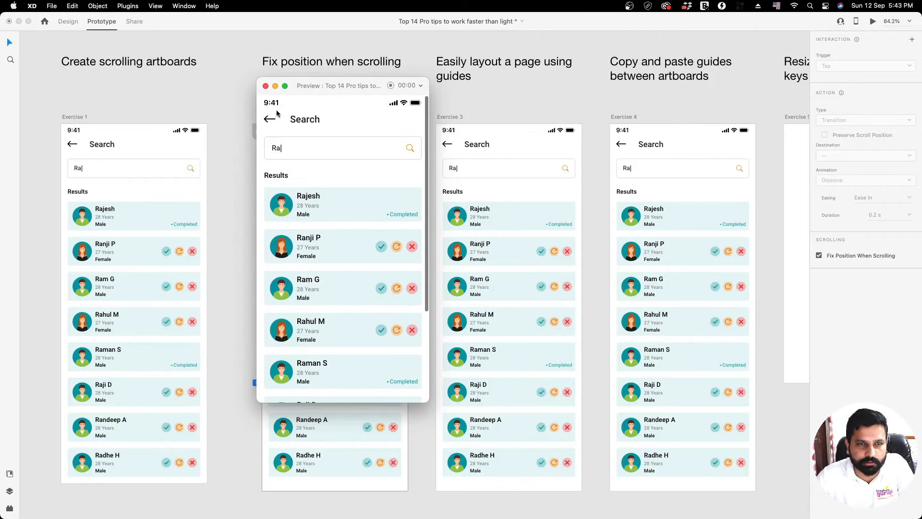
Close the preview, draw a 360 × 183 rectangle across the search header area of the Exercise 2 artboard, and send it to the back
left_click(265, 85)
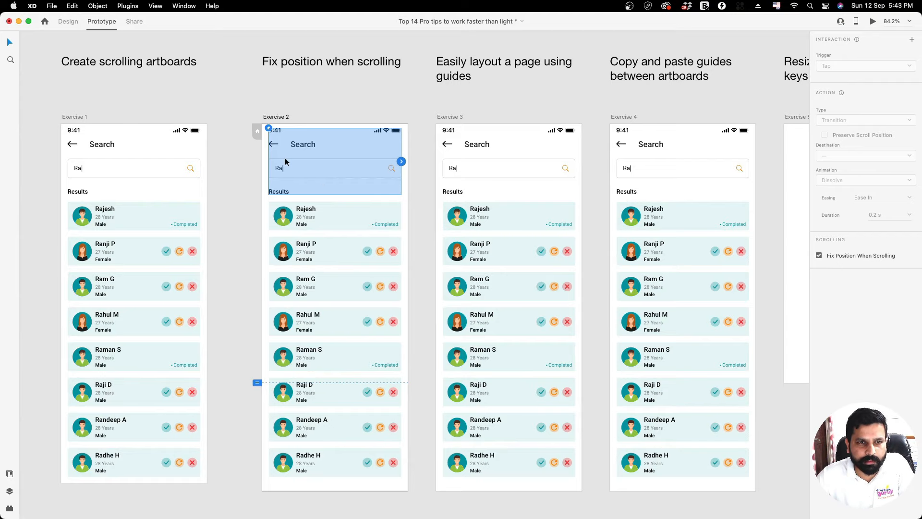
left_click(70, 21)
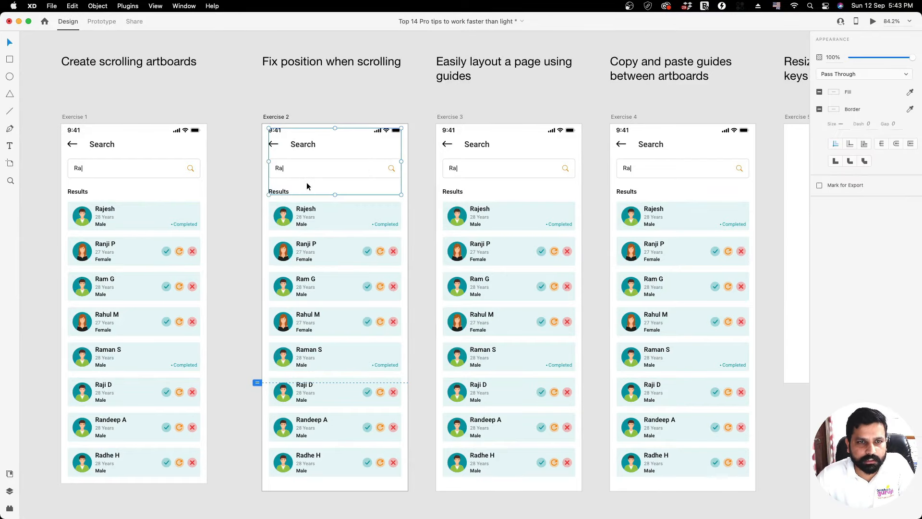
double_click(292, 184)
left_click(9, 59)
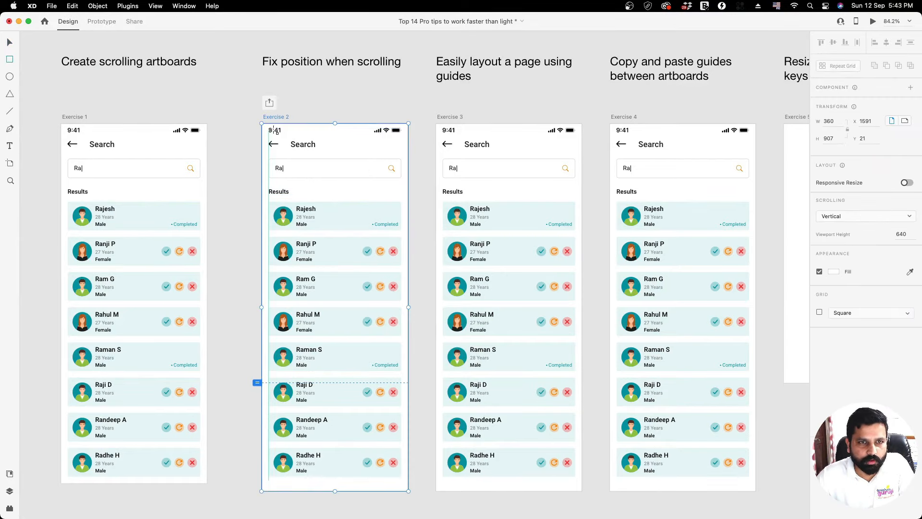
left_click_drag(269, 125, 408, 197)
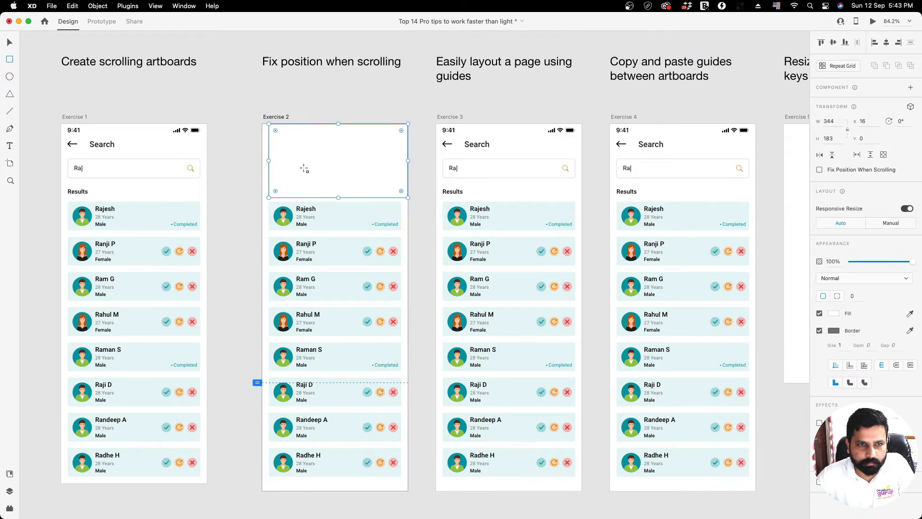
left_click_drag(270, 161, 262, 161)
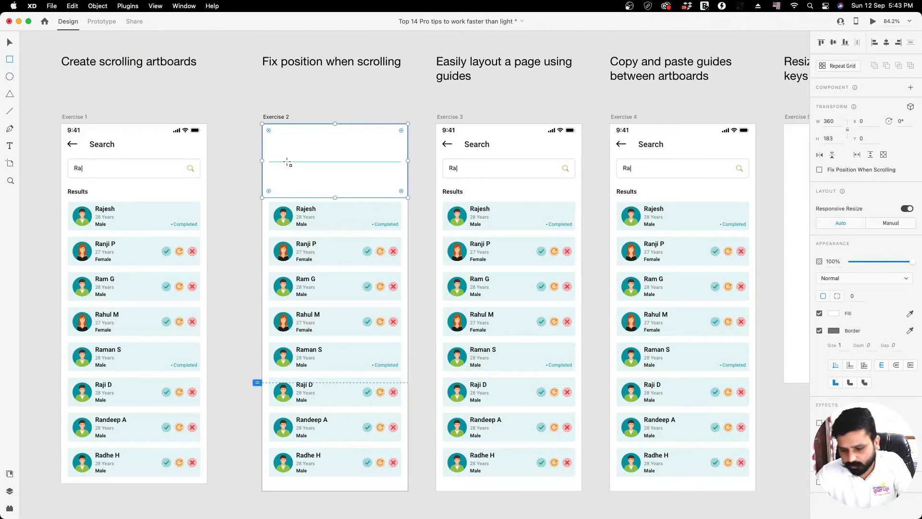
key("super+shift+bracketleft")
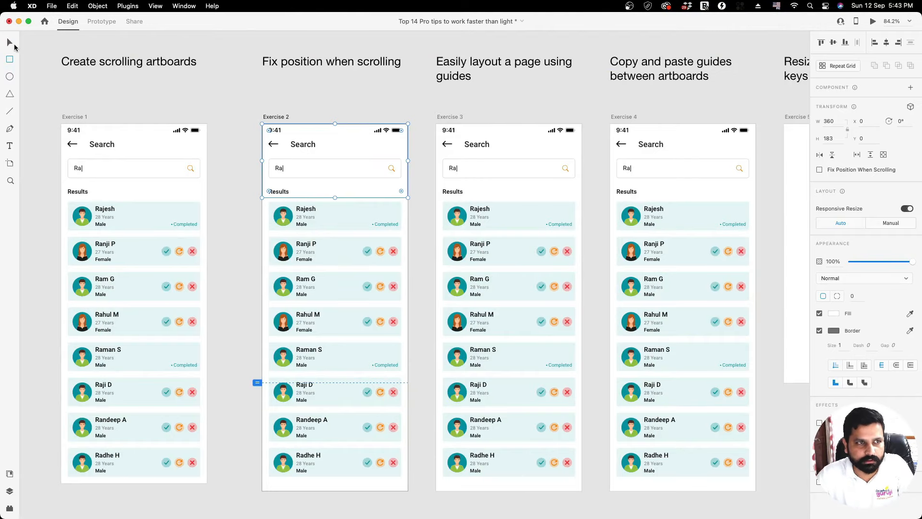
Try to move the search header group together with the rectangle behind it, and undo the move
left_click(423, 170)
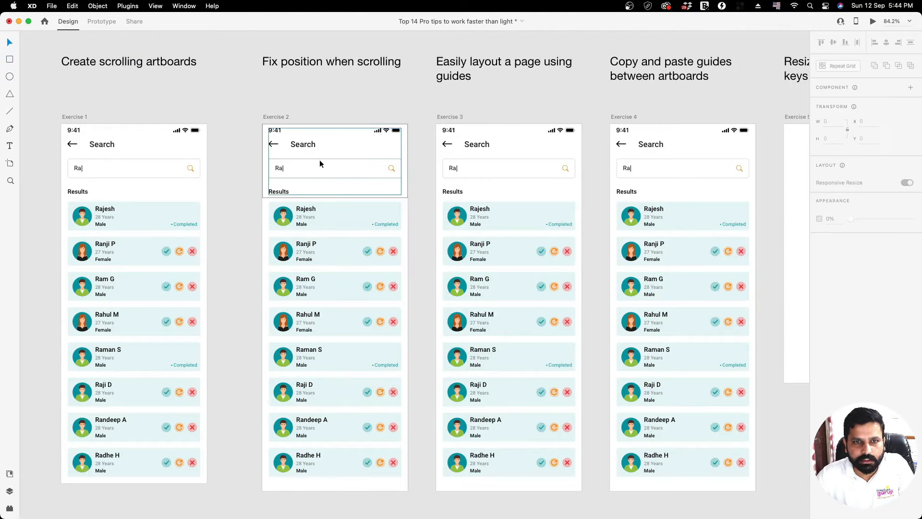
left_click_drag(282, 169, 292, 196)
key("super+z")
Cut the background rectangle, paste it inside the search header group, and send it behind the group's contents
left_click(408, 188)
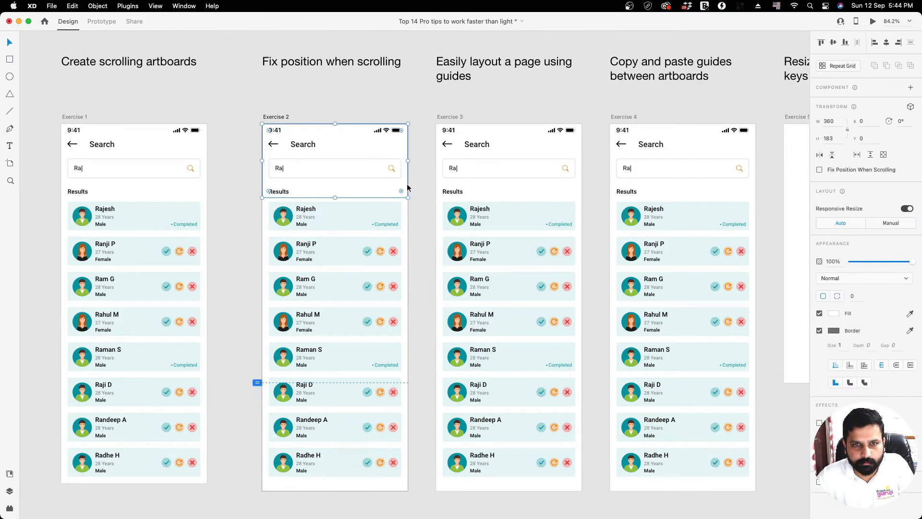
key("Delete")
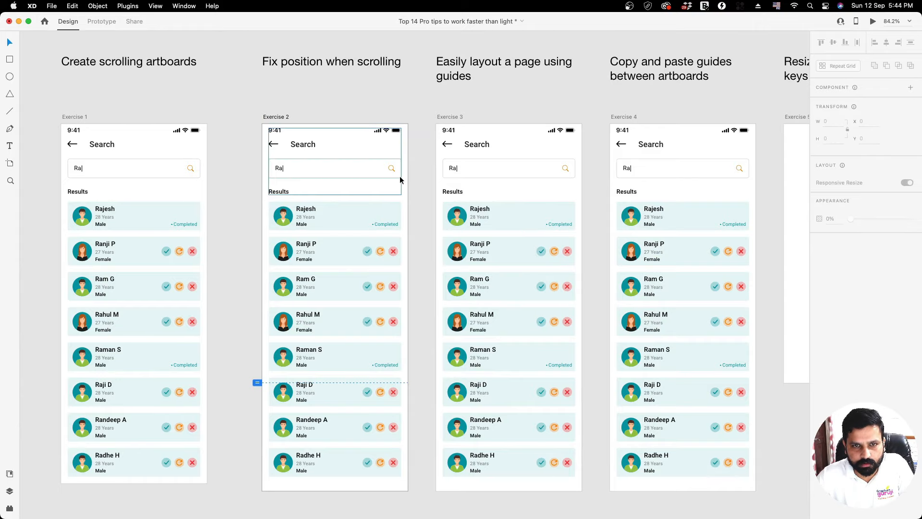
double_click(400, 177)
key("super+v")
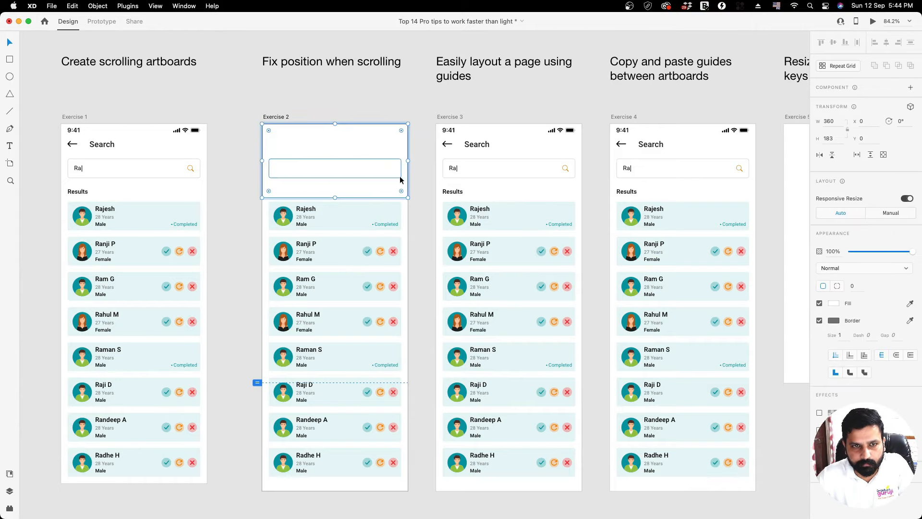
key("super+shift+bracketleft")
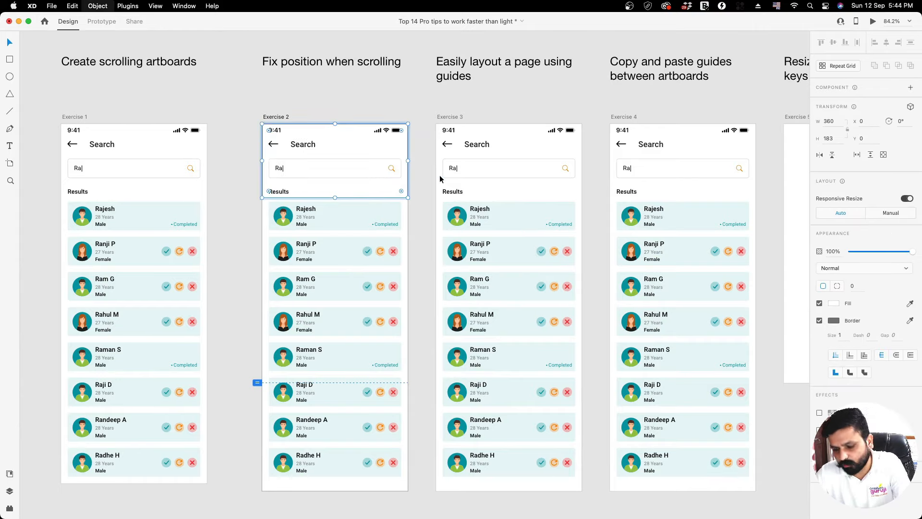
Test-move the search header group with its background rectangle and return it to its original position
left_click(416, 117)
left_click_drag(293, 170, 315, 174)
left_click_drag(298, 174, 277, 168)
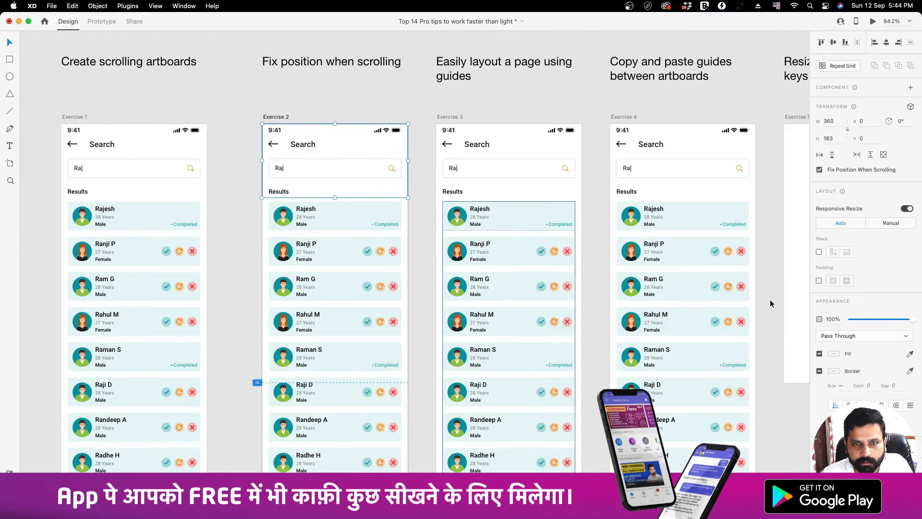
Remove the border from the background rectangle inside the Exercise 2 header group and reselect the whole group
double_click(373, 187)
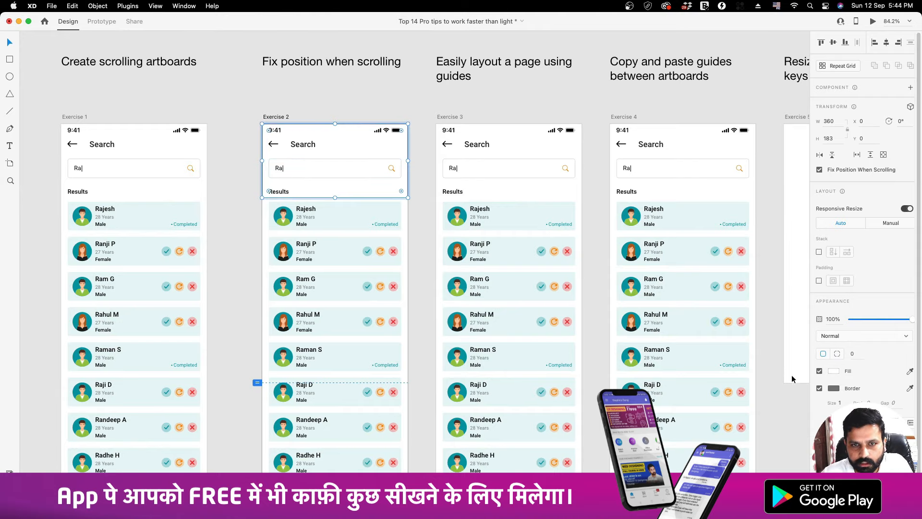
left_click(819, 388)
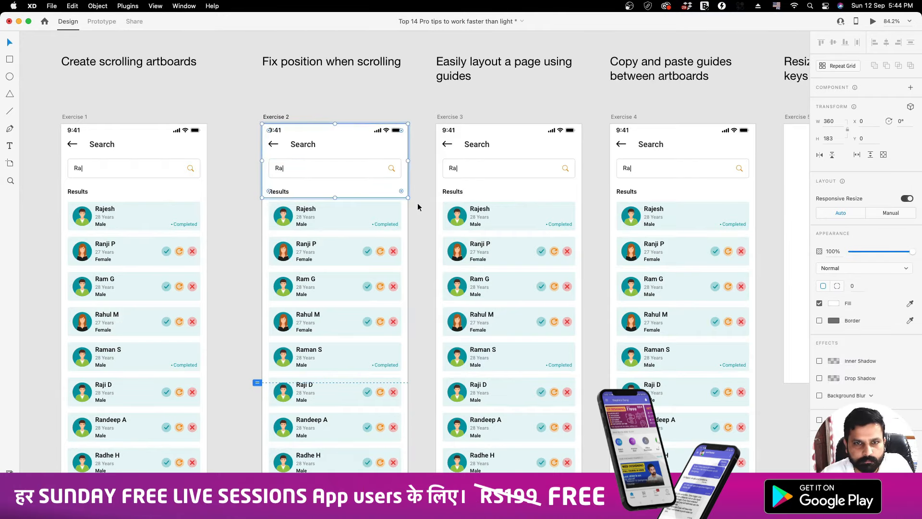
left_click(423, 203)
left_click(349, 162)
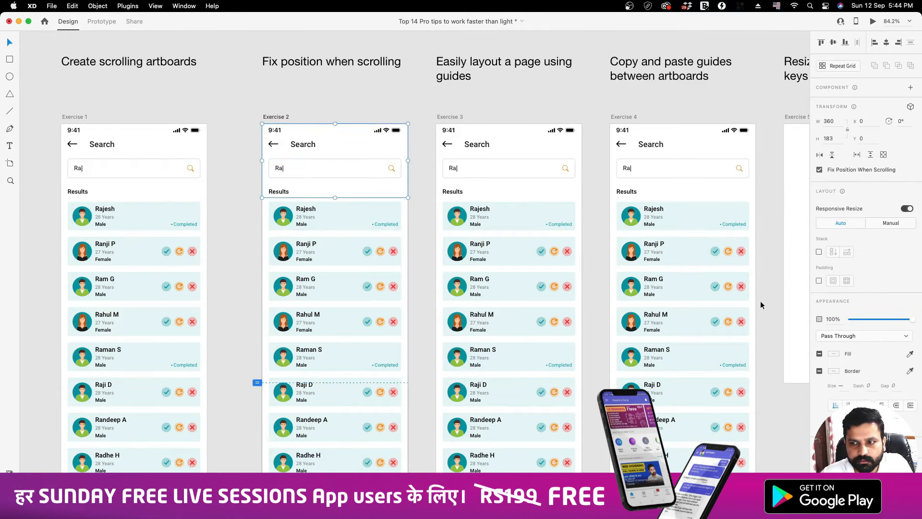
Preview Exercise 2 from Prototype mode and scroll the results repeatedly to check that the header's white background covers them
left_click(103, 22)
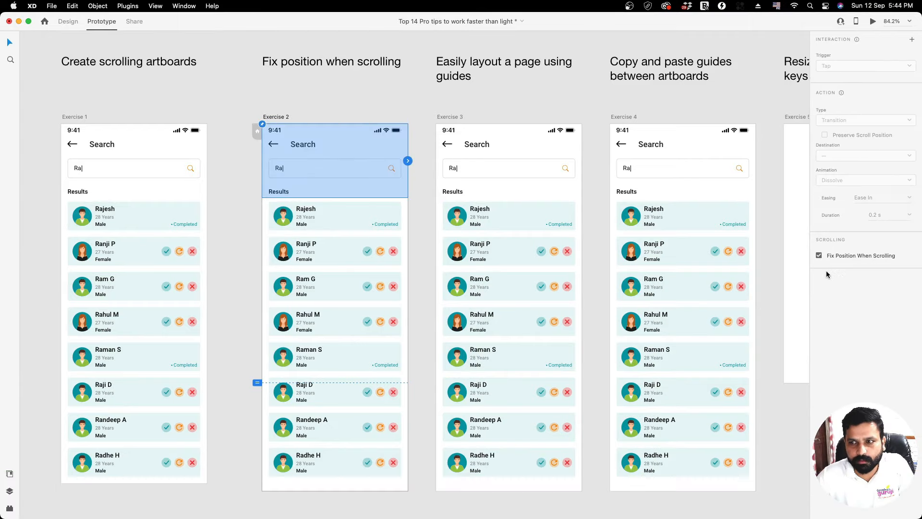
left_click(873, 22)
scroll(393, 235, "down", 3)
scroll(394, 236, "up", 3)
scroll(394, 236, "down", 3)
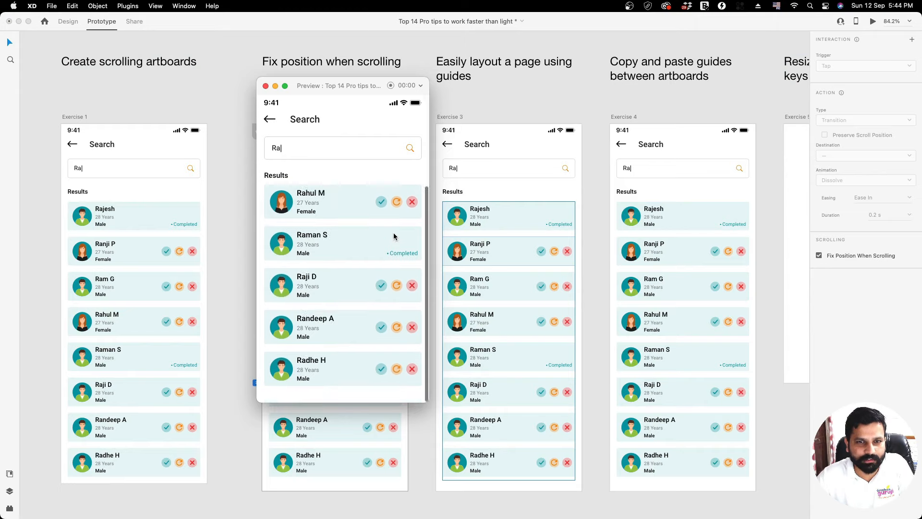
scroll(394, 237, "up", 3)
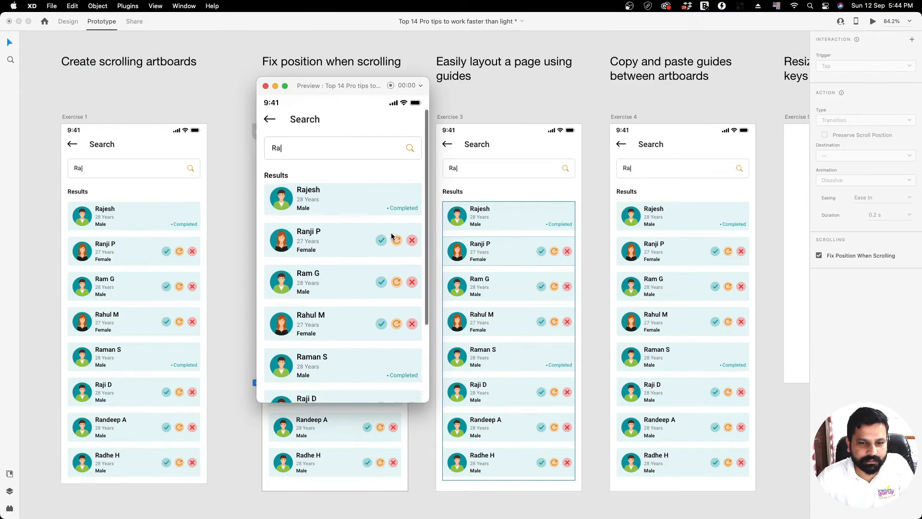
scroll(391, 235, "down", 2)
scroll(391, 238, "up", 2)
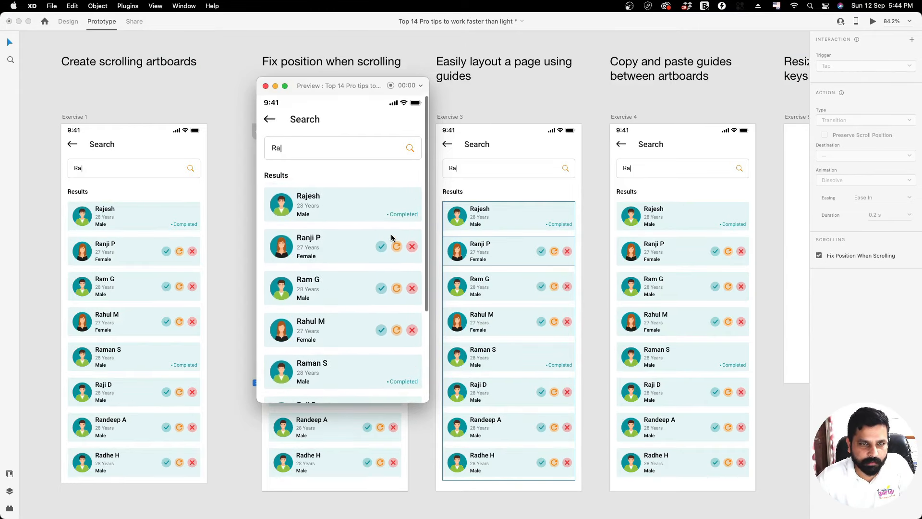
scroll(391, 236, "down", 3)
scroll(391, 235, "up", 3)
scroll(391, 236, "down", 3)
scroll(391, 236, "up", 3)
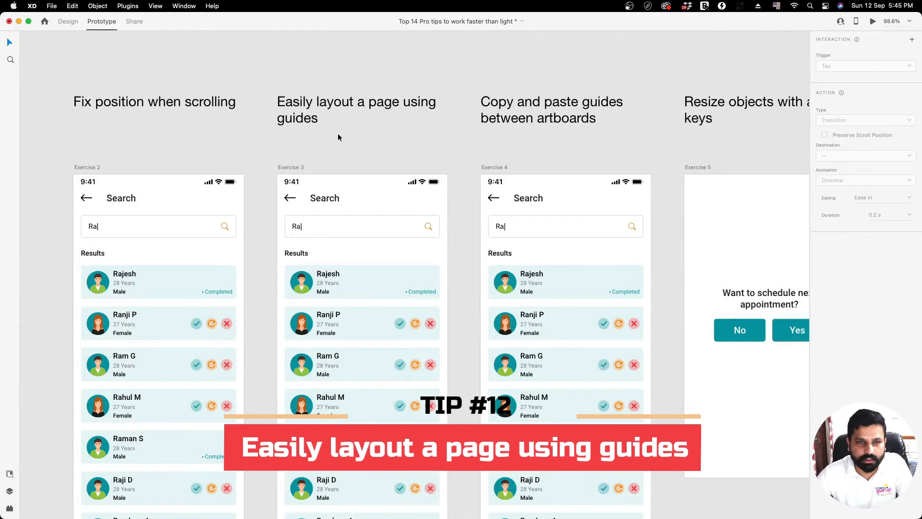
Return to Design mode and add a vertical guide along the left edge of the content on the Exercise 3 artboard
scroll(327, 241, "up", 5)
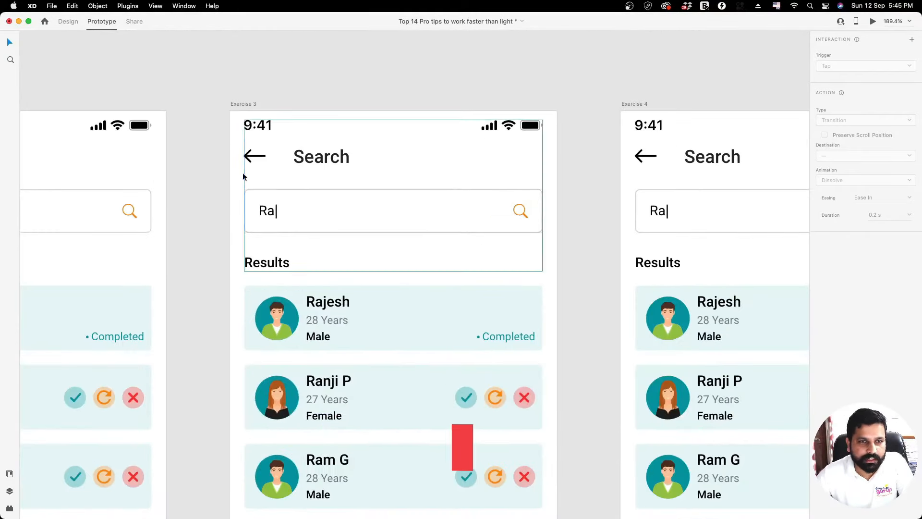
left_click(252, 108)
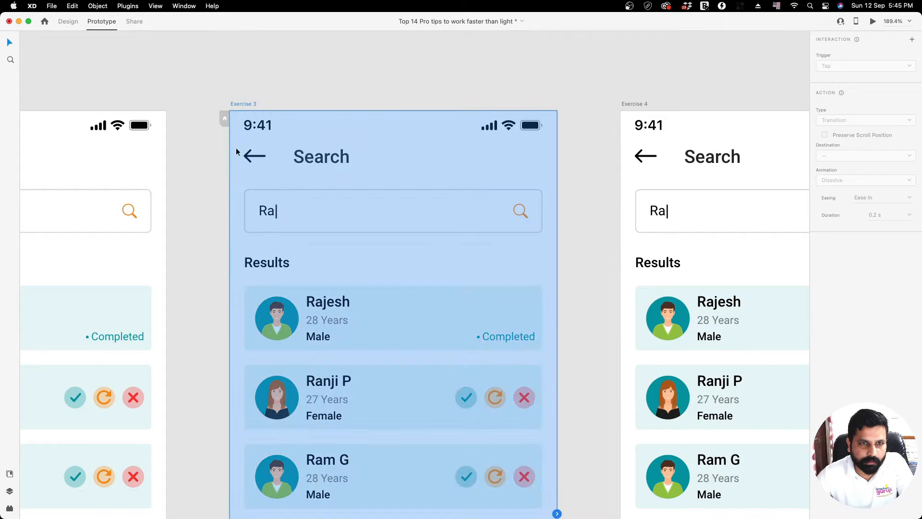
left_click(67, 22)
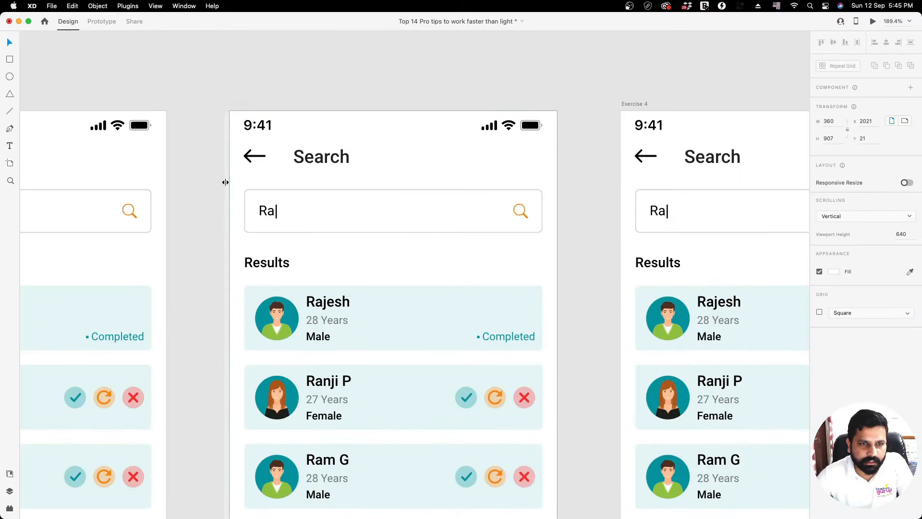
left_click_drag(225, 182, 243, 184)
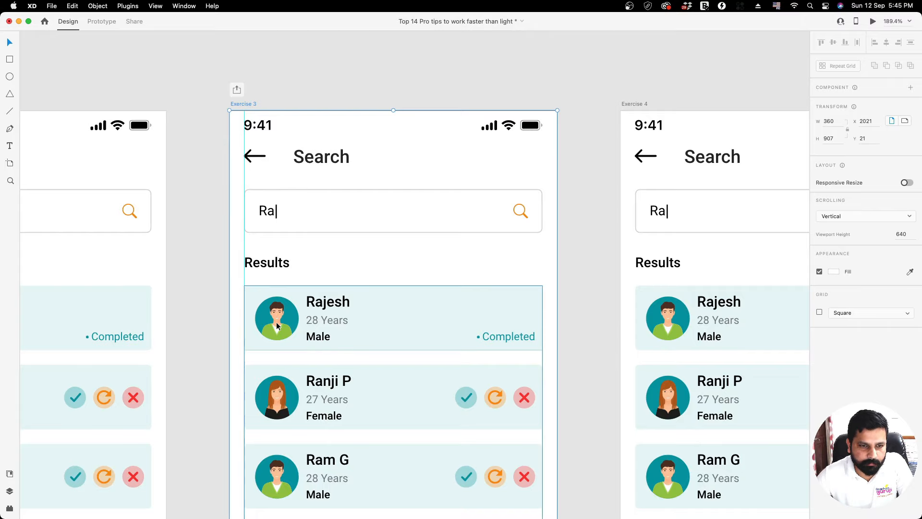
scroll(275, 298, "down", 10)
scroll(274, 278, "down", 3)
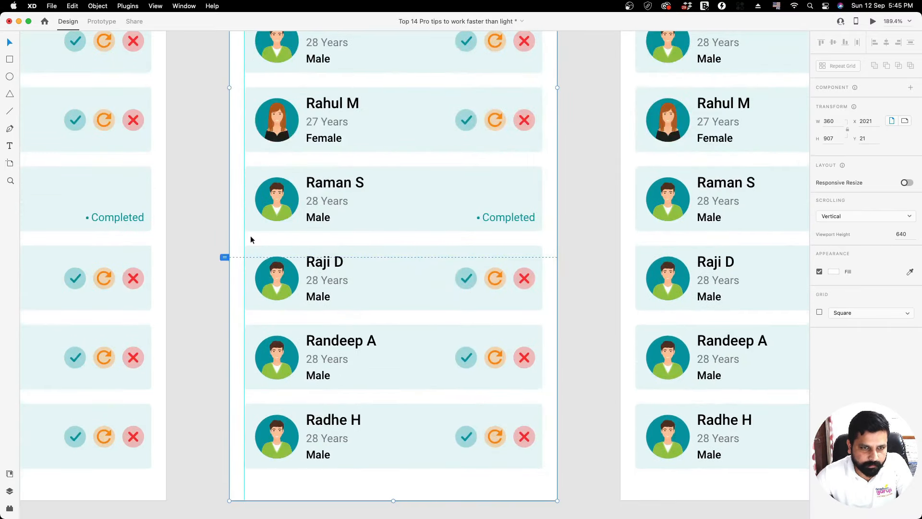
scroll(248, 235, "up", 10)
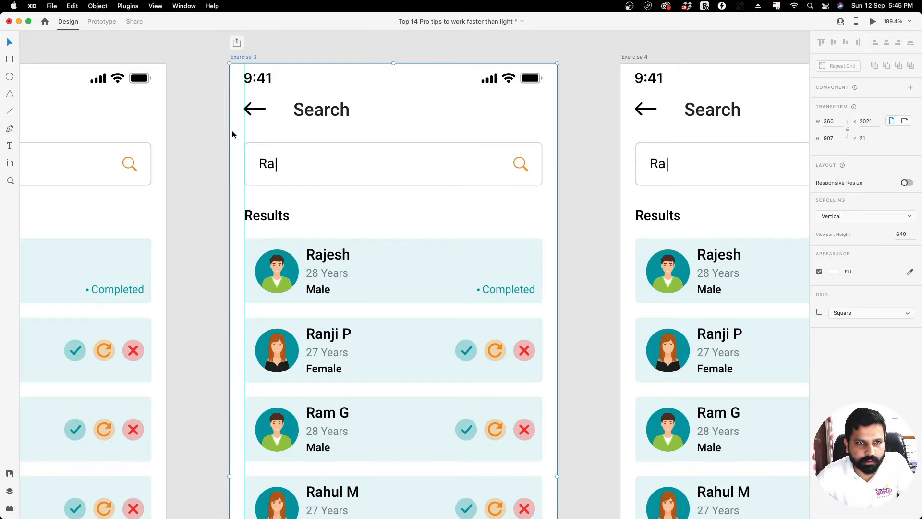
Add vertical guides on Exercise 3 at the content's right edge, the left edge of the list names, and the start of the Completed label
left_click_drag(557, 157, 543, 156)
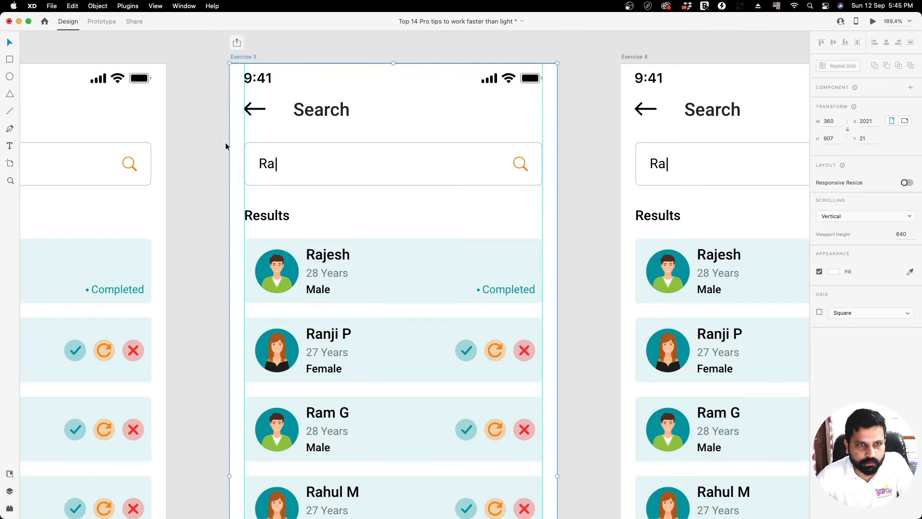
left_click_drag(225, 143, 306, 209)
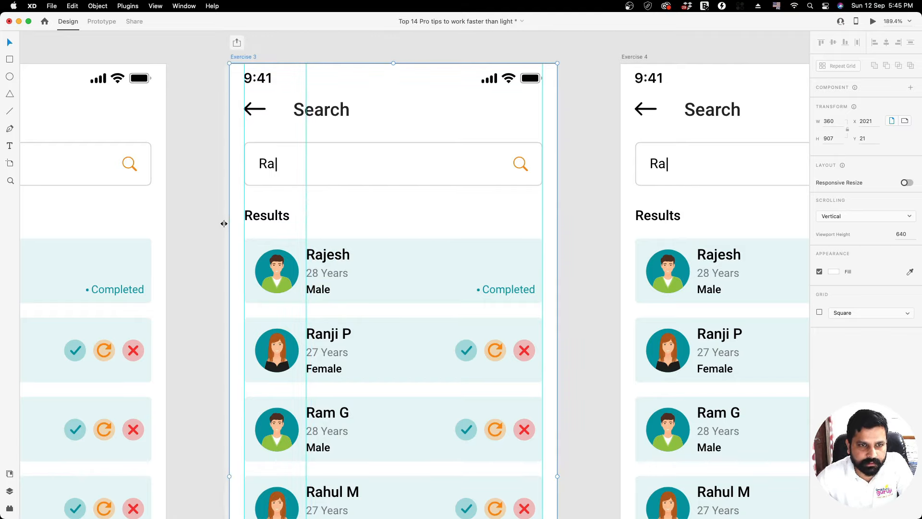
left_click_drag(224, 223, 476, 244)
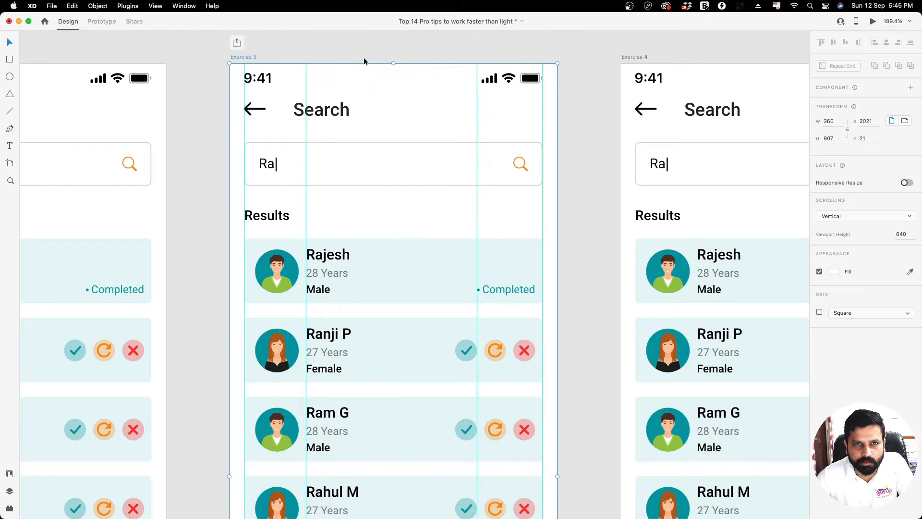
Add horizontal guides on Exercise 3 at the baseline of the Results heading and along the bottom edge of the search field
left_click_drag(365, 60, 363, 220)
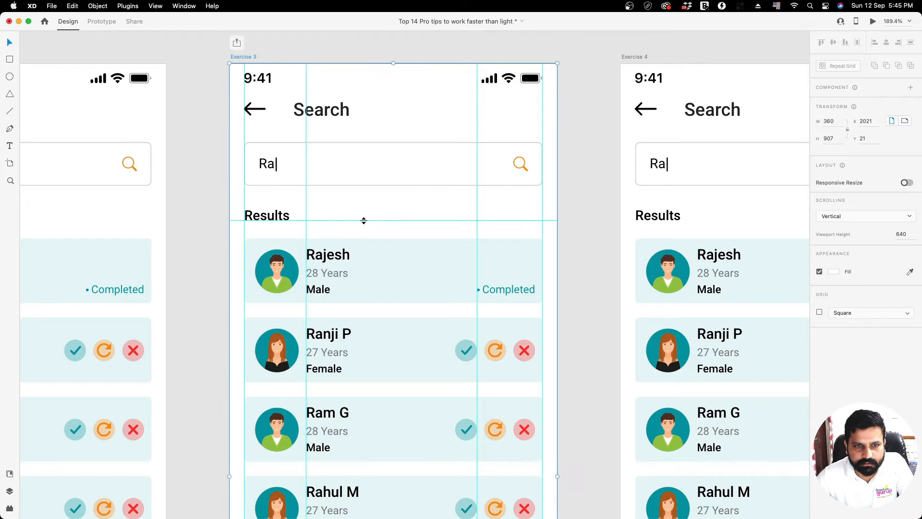
left_click_drag(367, 61, 368, 186)
scroll(369, 185, "down", 8)
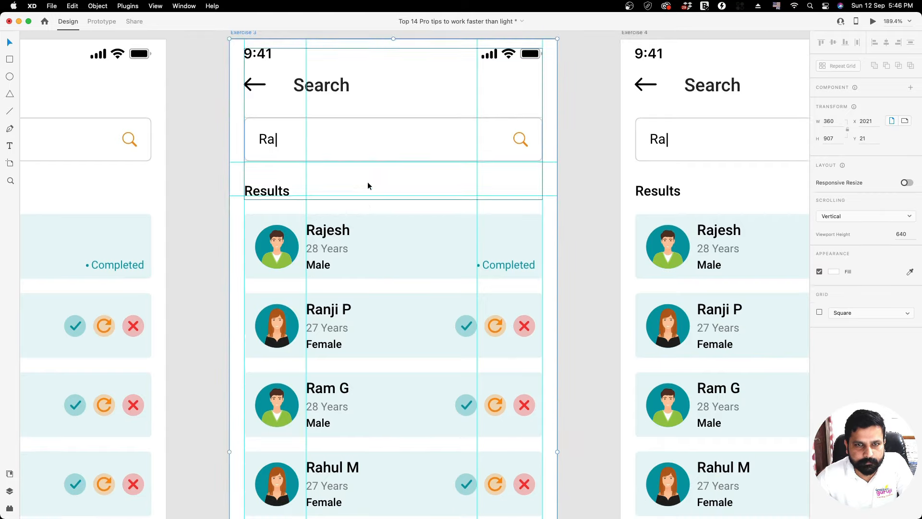
scroll(368, 186, "up", 10)
scroll(367, 181, "up", 3)
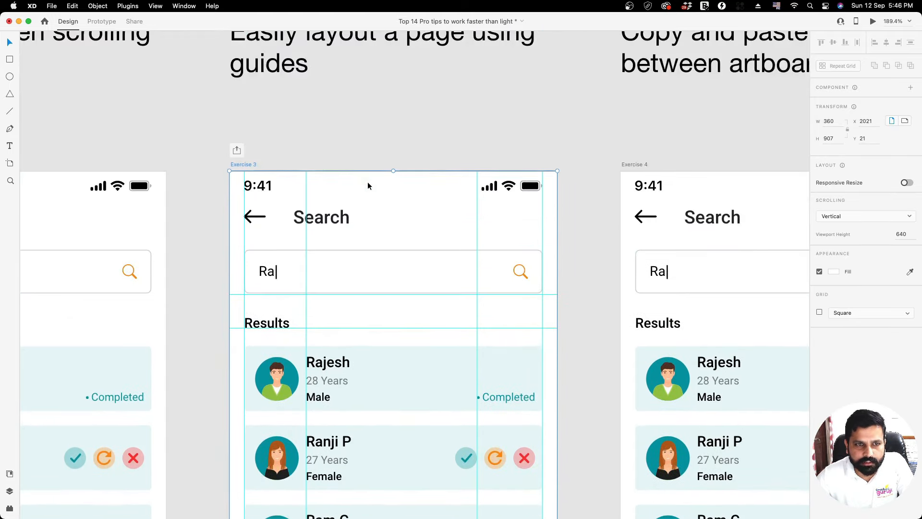
scroll(368, 181, "down", 1)
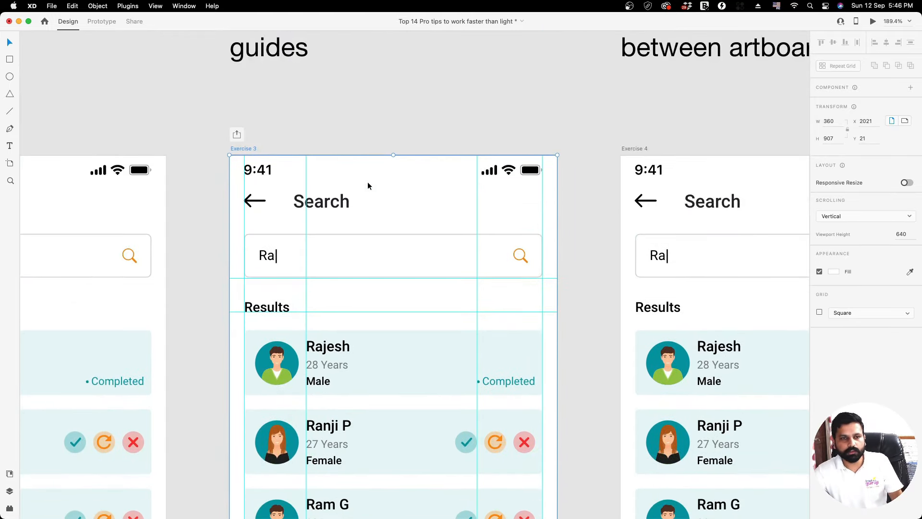
Add another vertical guide on Exercise 3 along the left edge of the avatar images in the results list
scroll(368, 186, "down", 6)
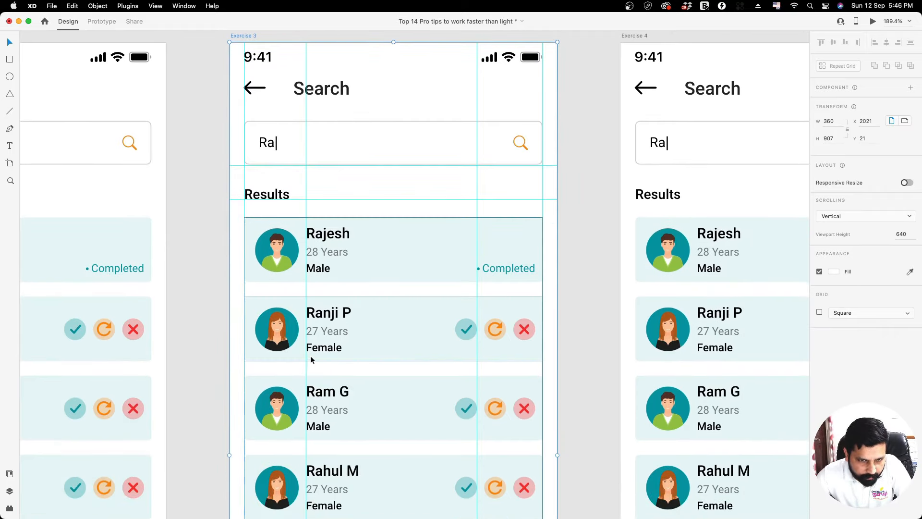
scroll(309, 356, "down", 1)
left_click_drag(229, 195, 254, 204)
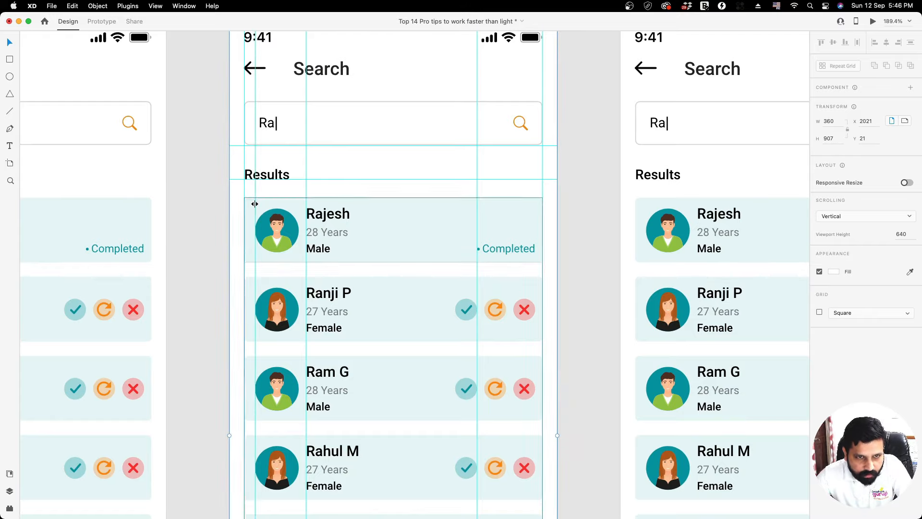
Select the Exercise 3 artboard and hide all guides
scroll(331, 281, "down", 1)
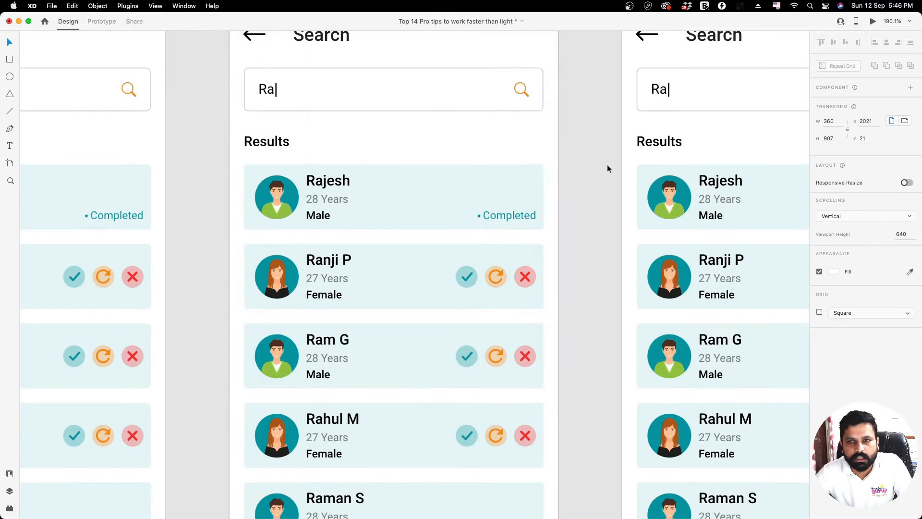
left_click_drag(597, 113, 459, 343)
left_click(457, 340)
scroll(384, 166, "down", 5)
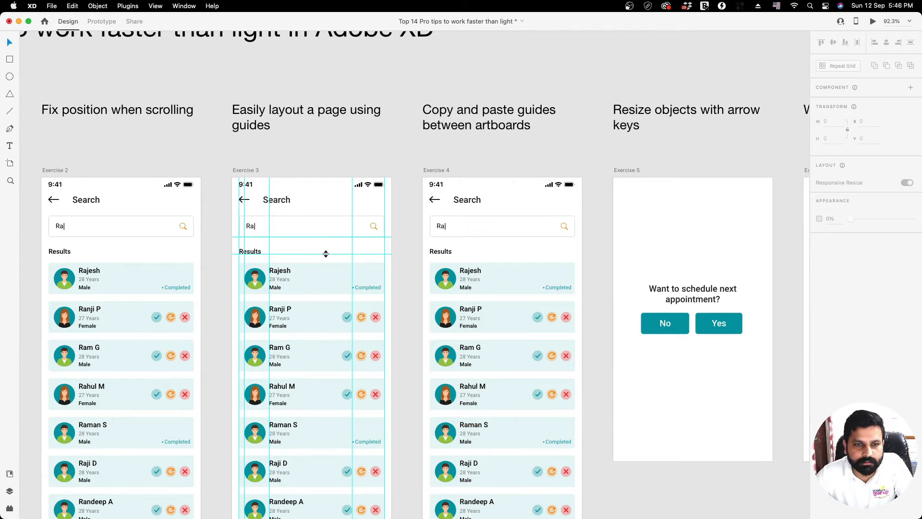
left_click(248, 171)
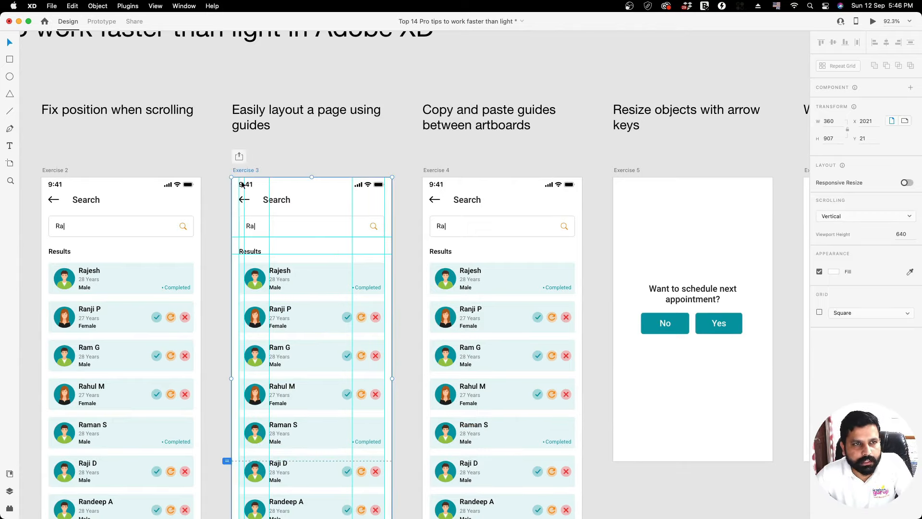
left_click(156, 5)
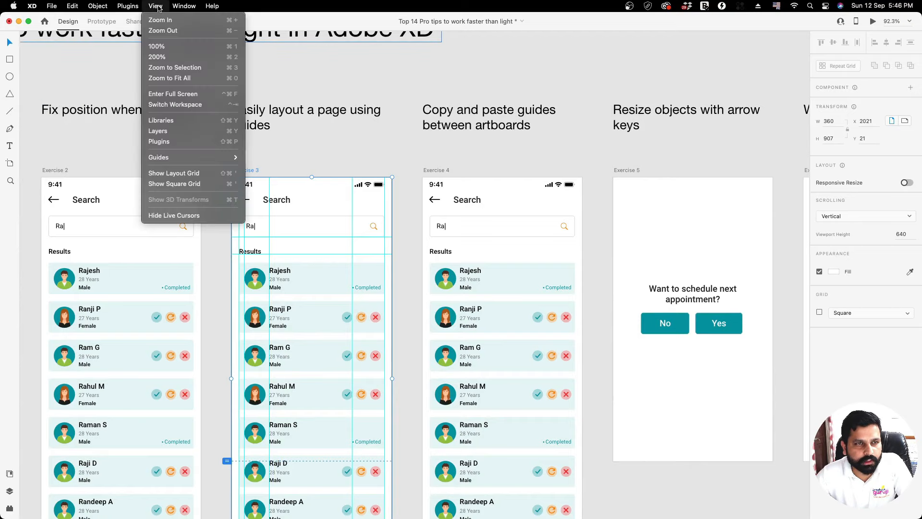
mouse_move(178, 158)
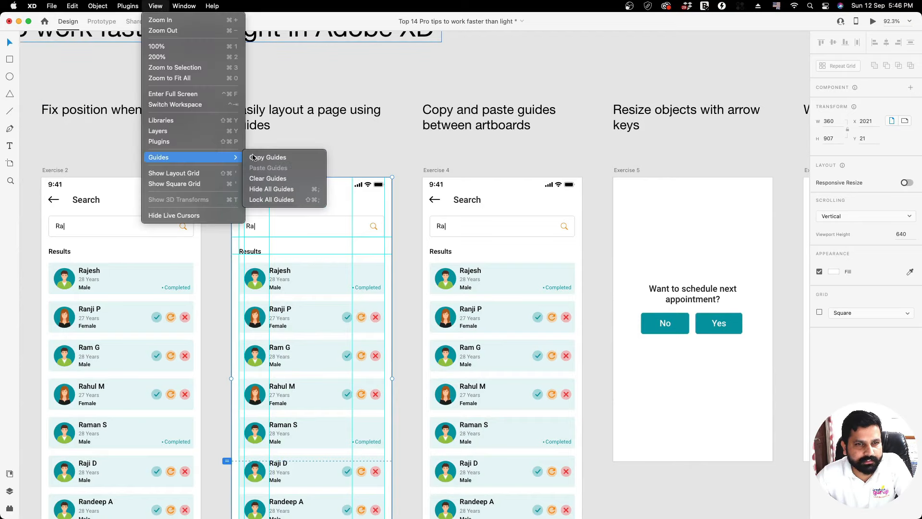
left_click(288, 189)
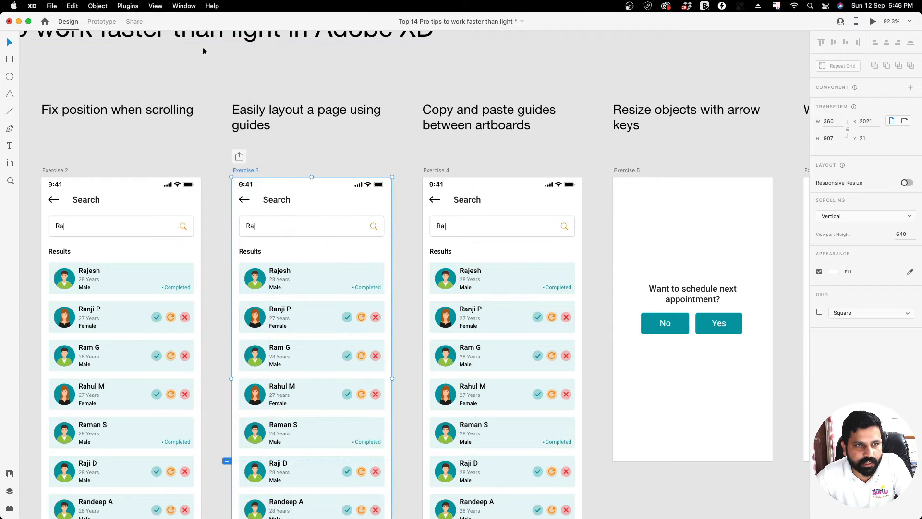
Show all guides again and deselect the Exercise 3 artboard
left_click(153, 8)
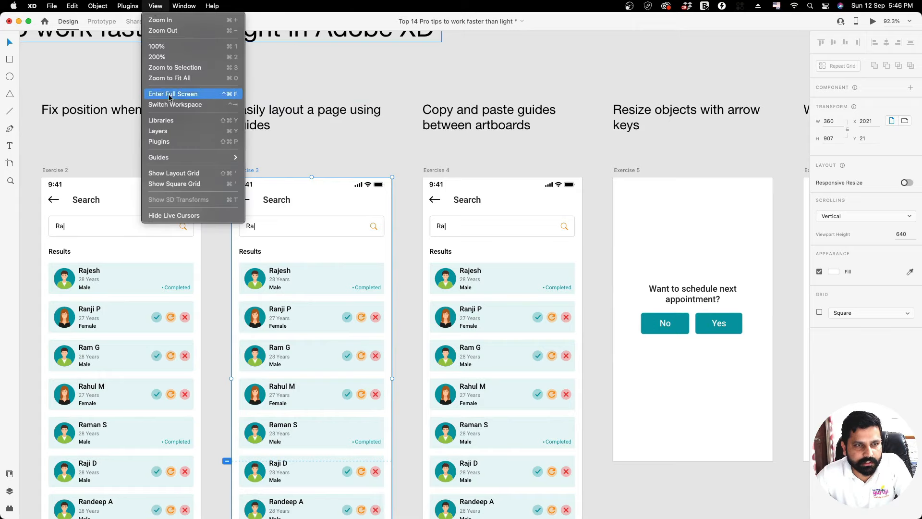
mouse_move(185, 157)
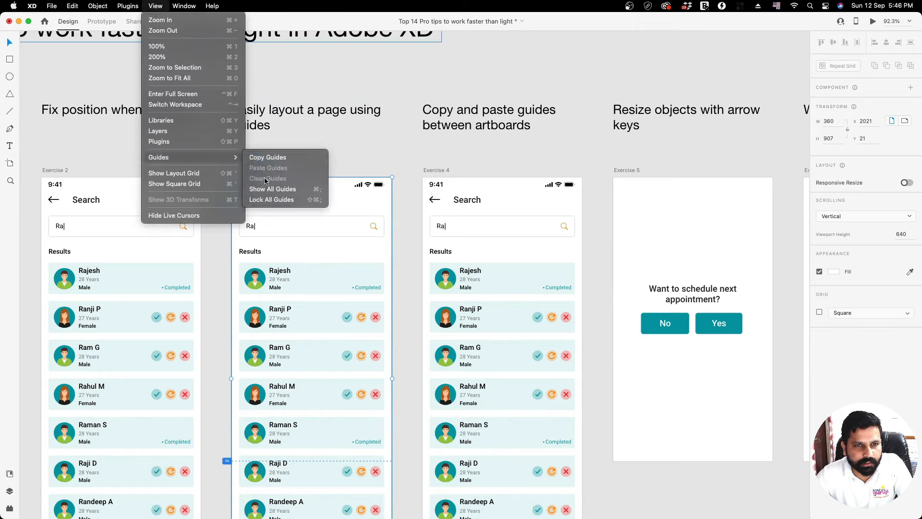
left_click(263, 190)
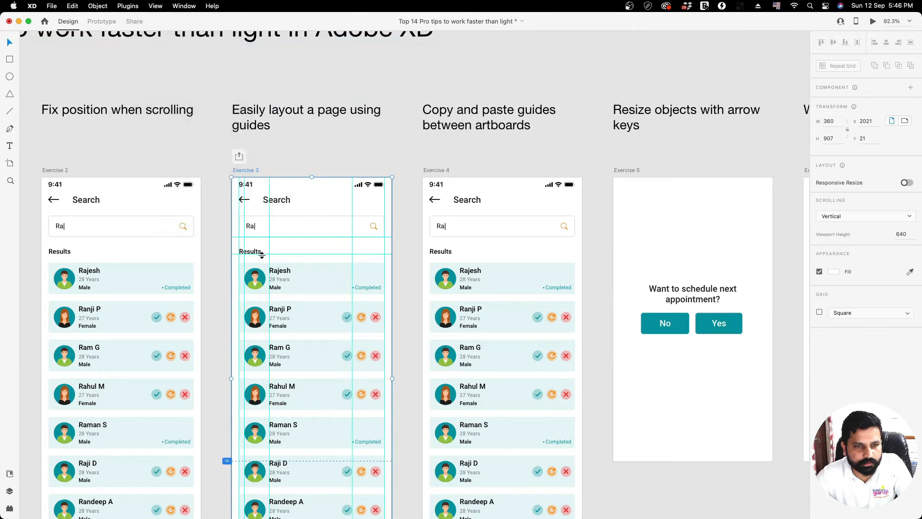
left_click(154, 7)
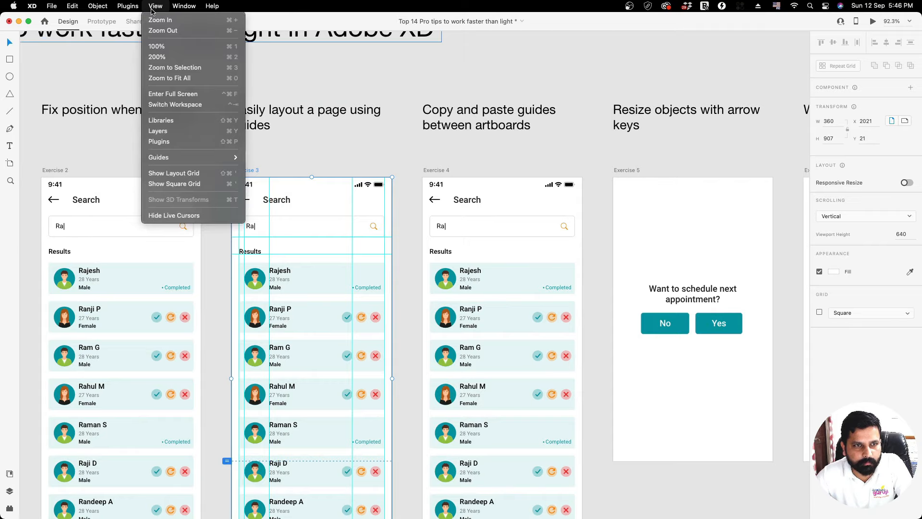
left_click(272, 5)
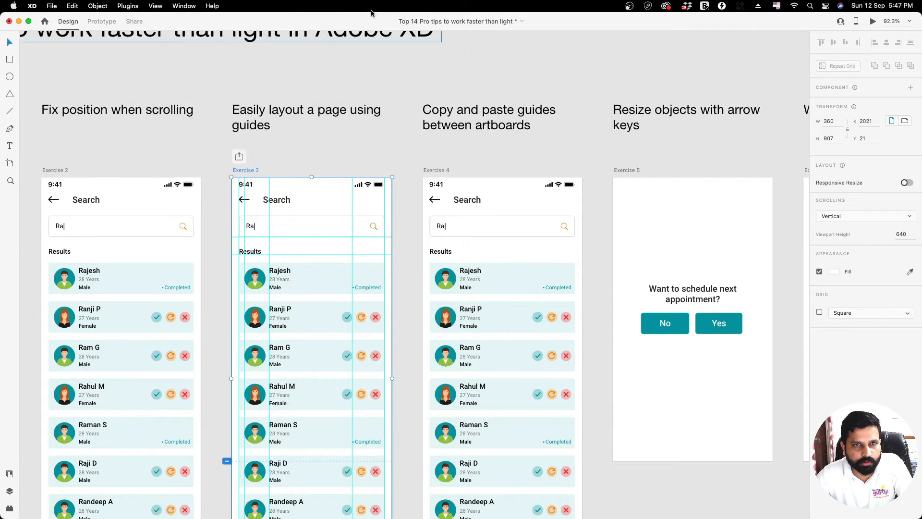
left_click(396, 260)
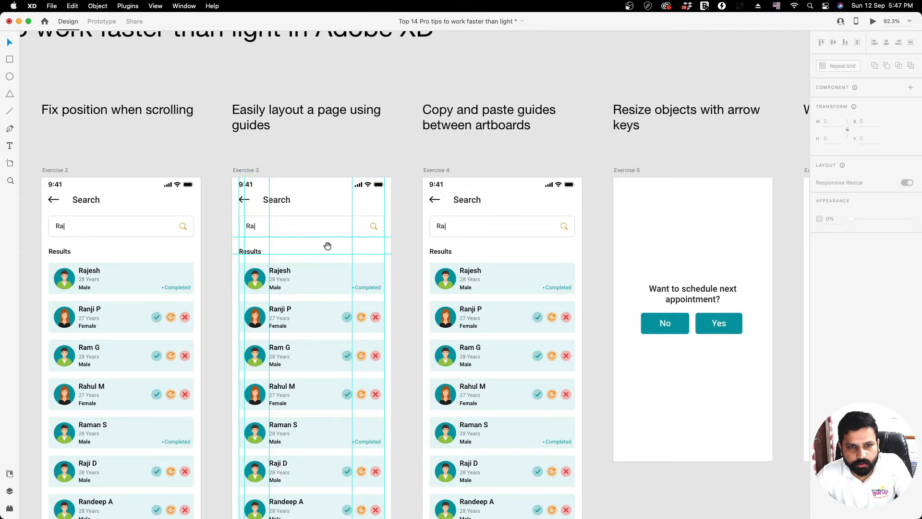
Select the Exercise 3 artboard and copy its guides
left_click_drag(328, 247, 279, 237)
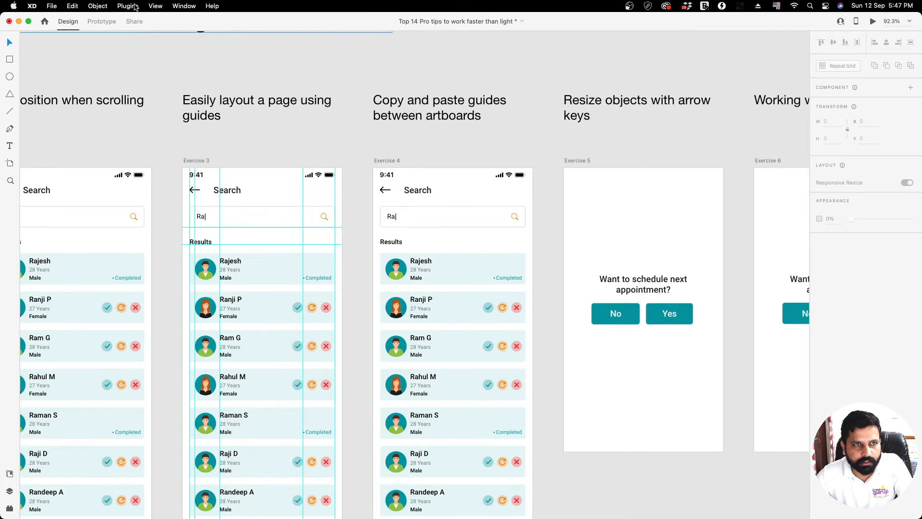
left_click(148, 10)
mouse_move(177, 164)
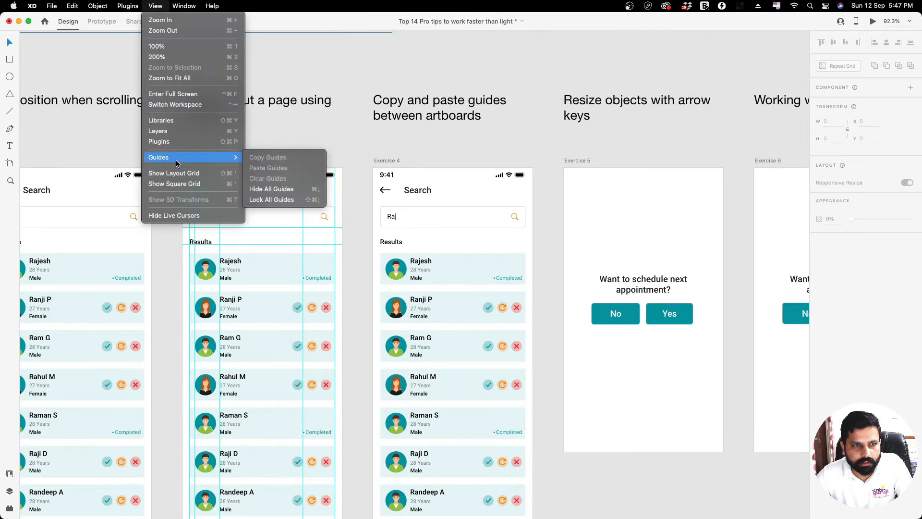
left_click(229, 269)
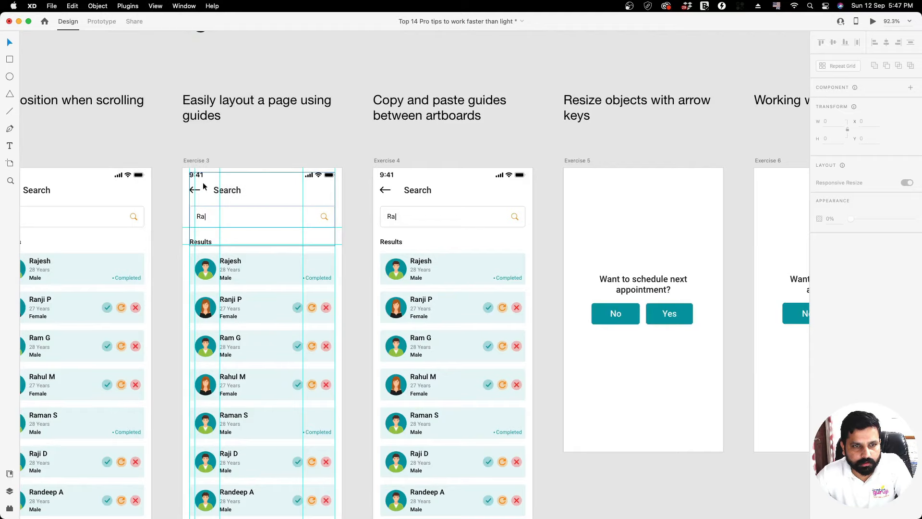
left_click(201, 162)
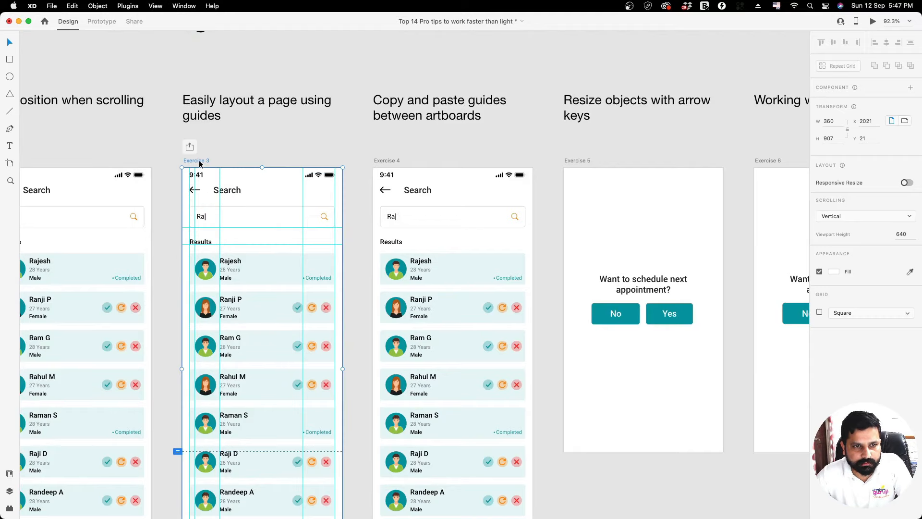
left_click(159, 6)
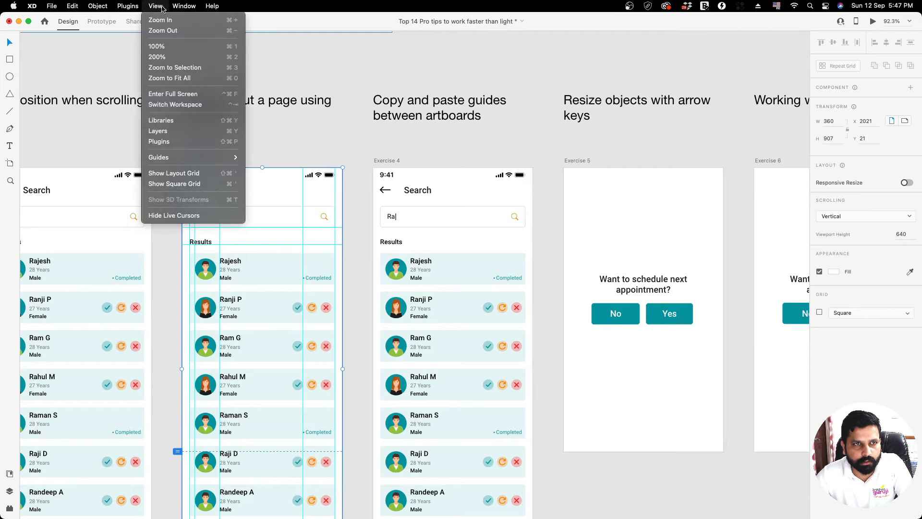
mouse_move(180, 158)
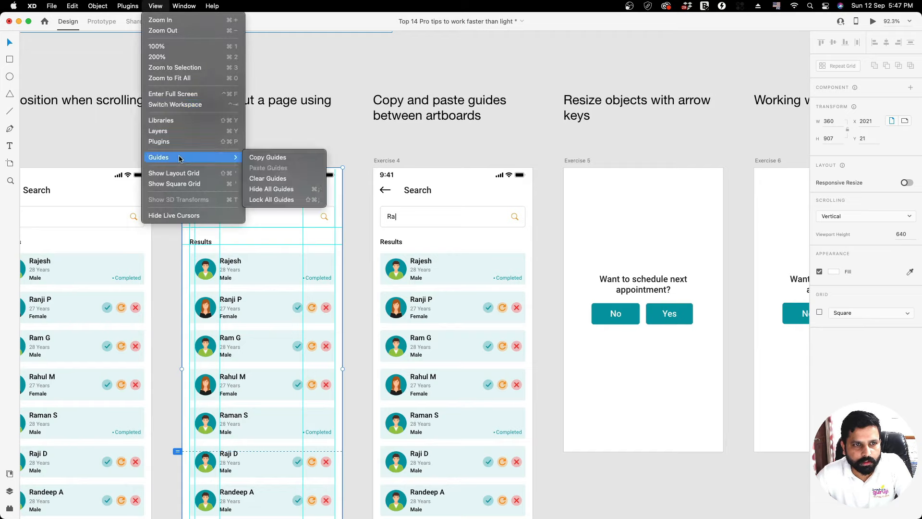
left_click(279, 157)
Paste the copied guides onto the Exercise 4 artboard
left_click(387, 161)
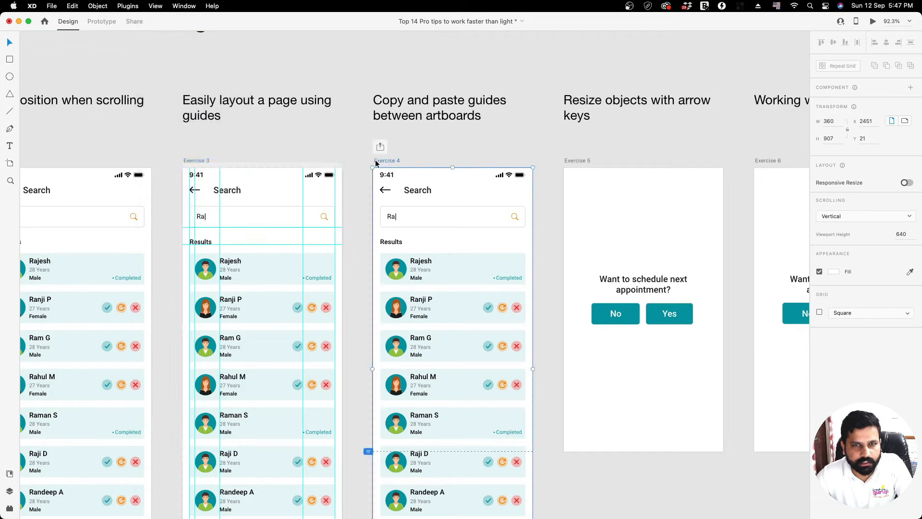
left_click(155, 6)
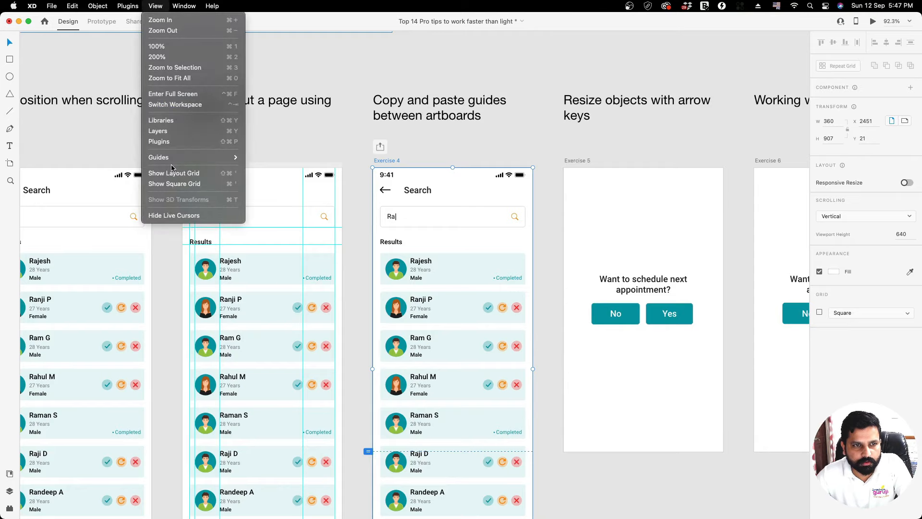
mouse_move(171, 158)
left_click(269, 168)
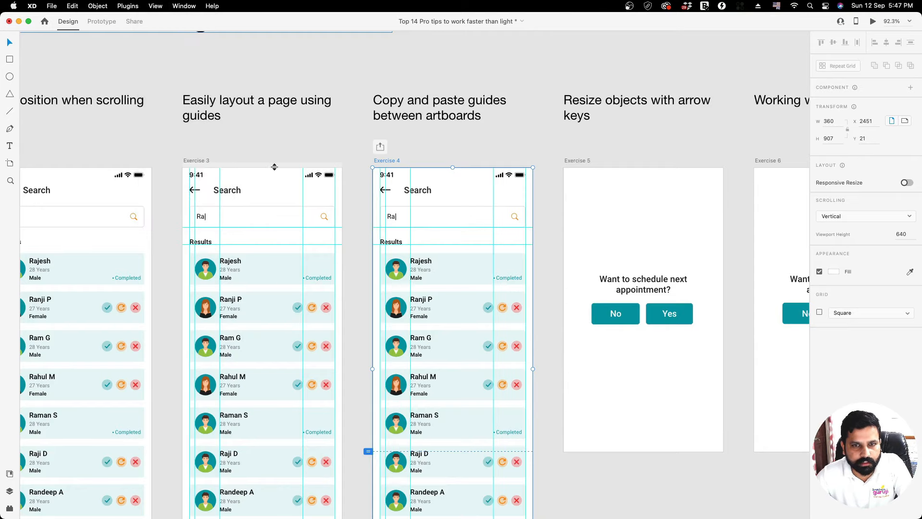
Draw a new artboard about 176 by 372 between Exercise 8 and Exercise 9, and add a vertical guide near its left edge
left_click_drag(539, 226, 469, 150)
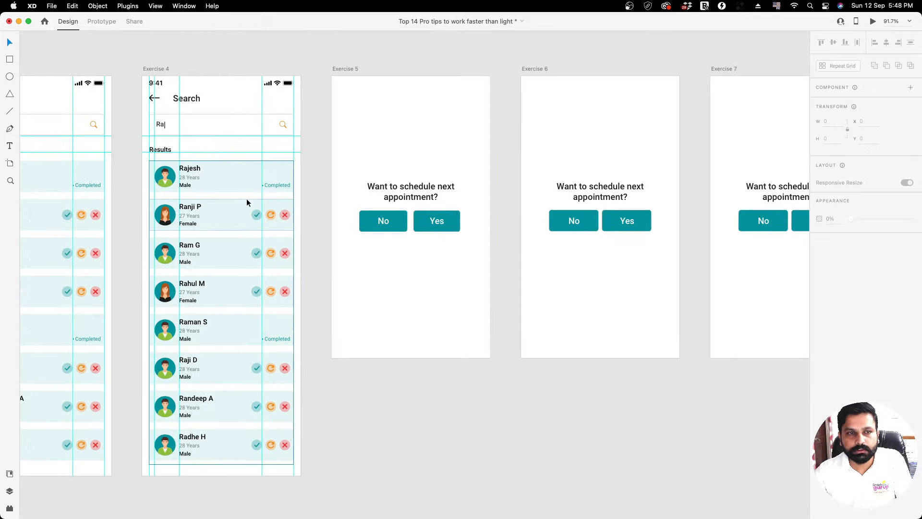
left_click_drag(621, 126, 275, 156)
left_click_drag(678, 179, 337, 185)
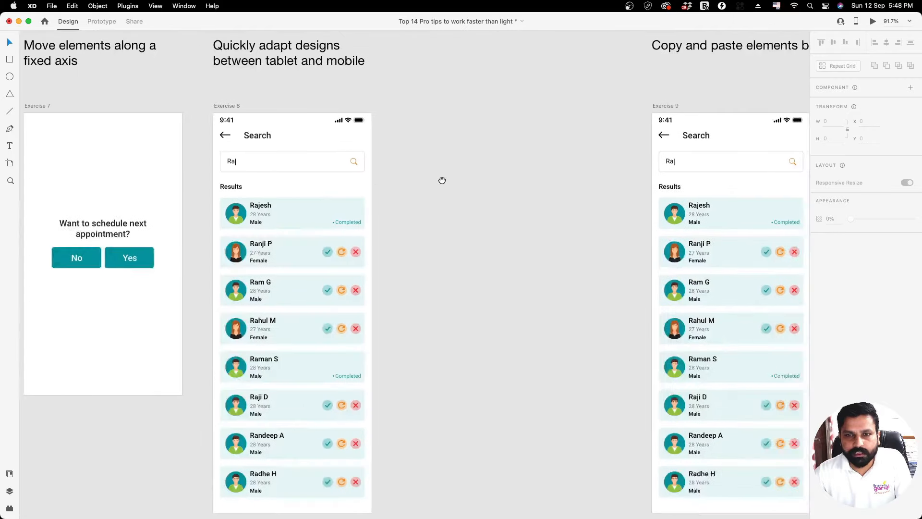
left_click_drag(442, 181, 383, 168)
left_click(10, 163)
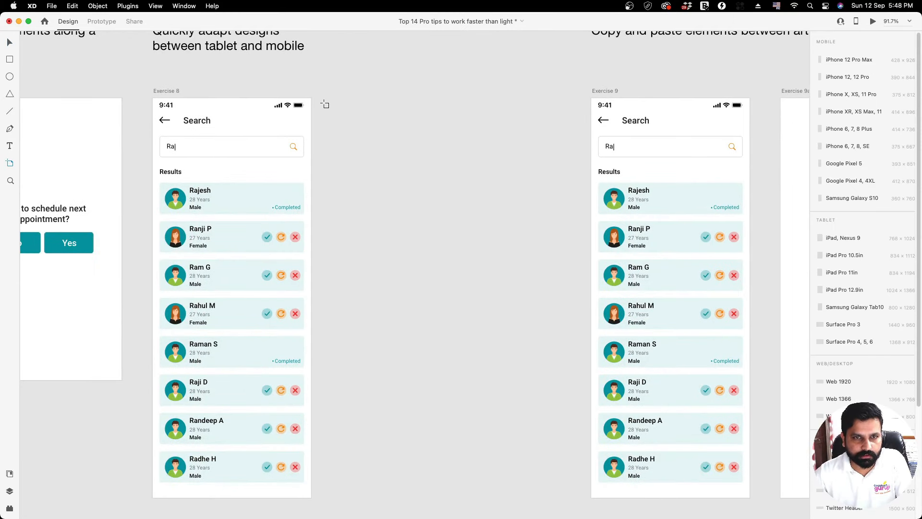
left_click_drag(331, 99, 409, 262)
key("v")
left_click_drag(331, 164, 338, 165)
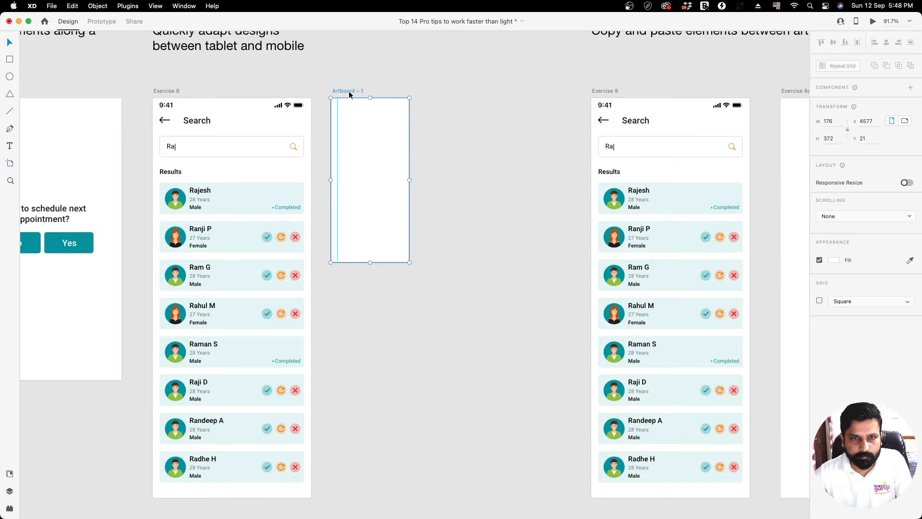
Duplicate the new artboard together with its guide, then delete both the copy and the original
key("super+d")
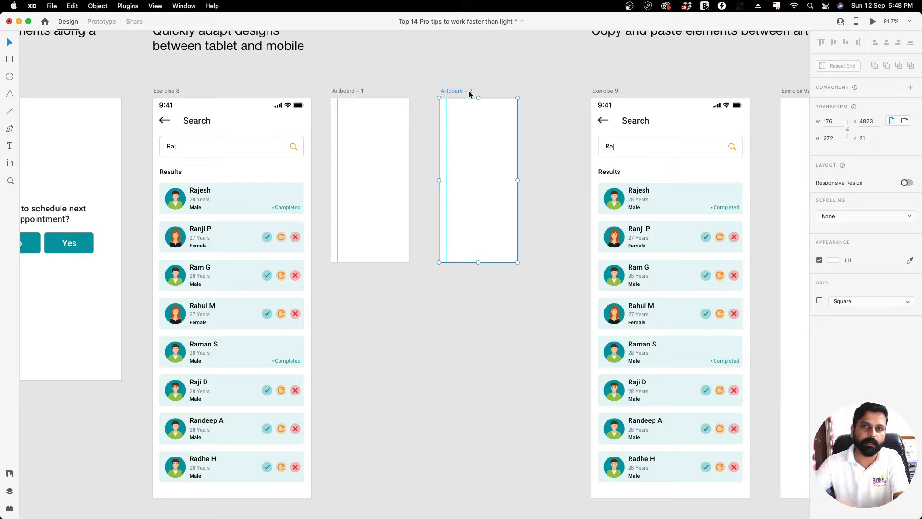
key("Delete")
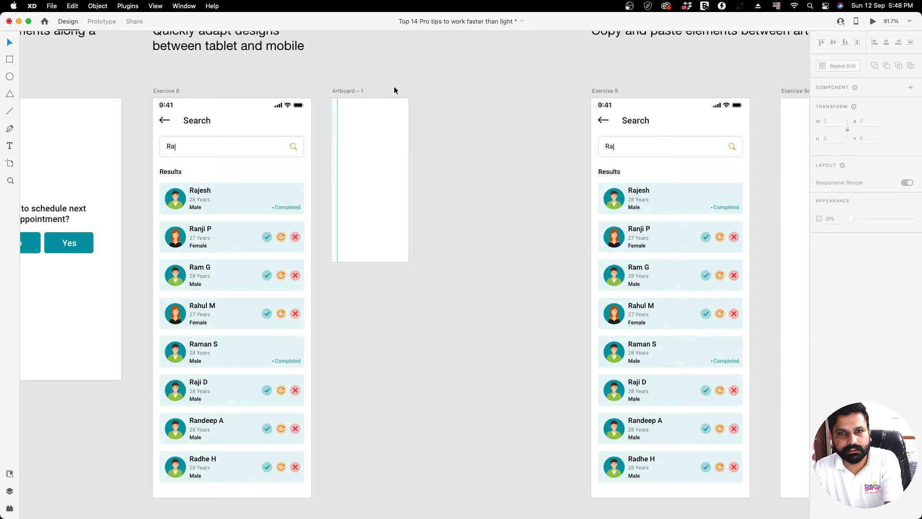
left_click(353, 90)
key("Delete")
Nudge the Yes button on the Exercise 5 artboard right and back left in small increments, ending at X 188
scroll(515, 114, "down", 10)
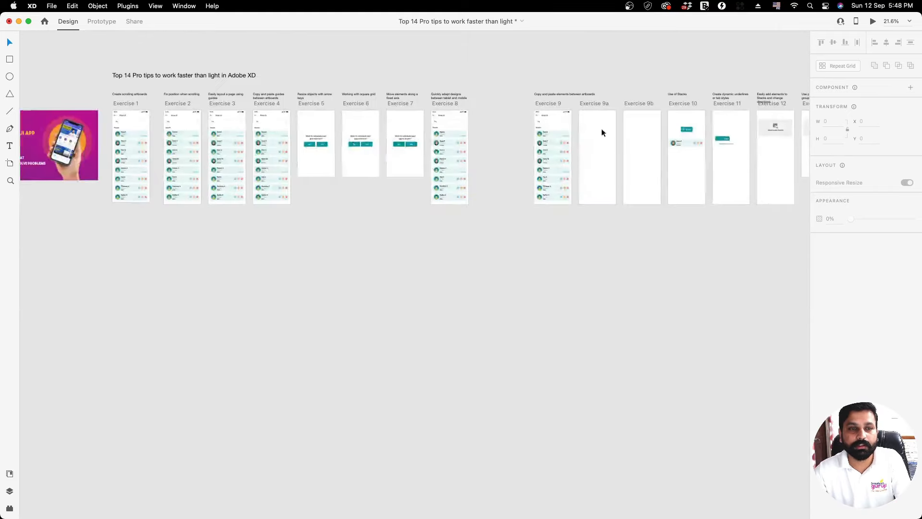
scroll(294, 129, "up", 5)
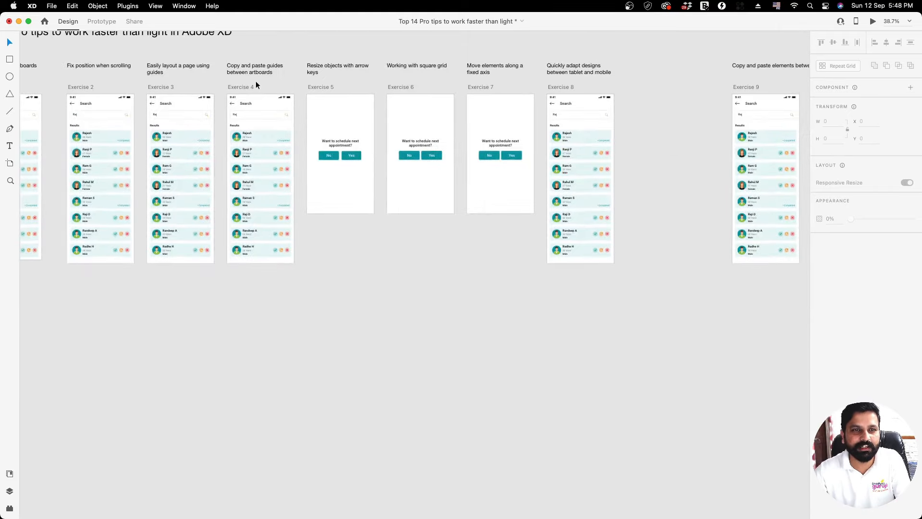
scroll(256, 85, "up", 8)
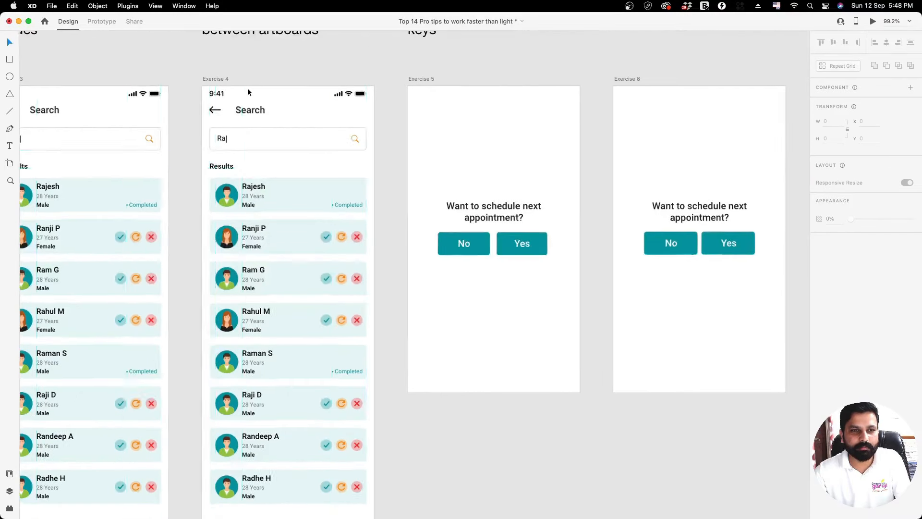
scroll(248, 92, "up", 2)
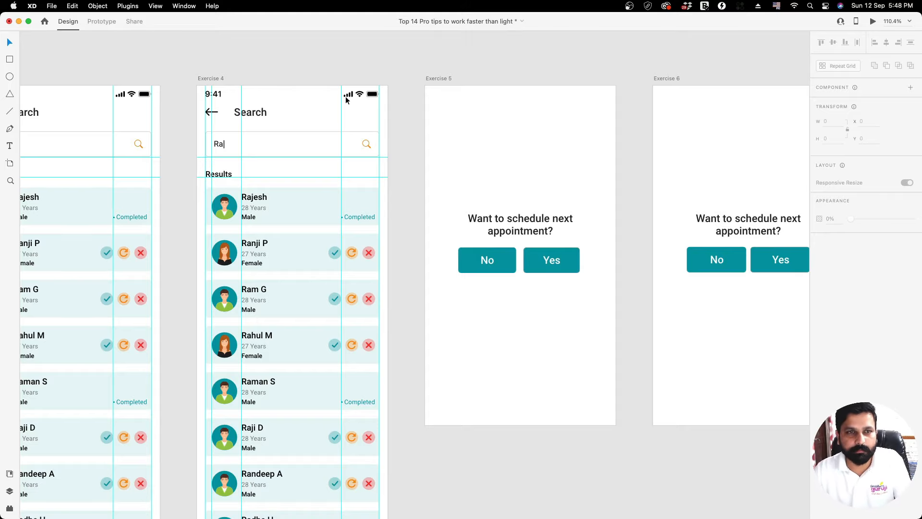
left_click_drag(451, 99, 338, 195)
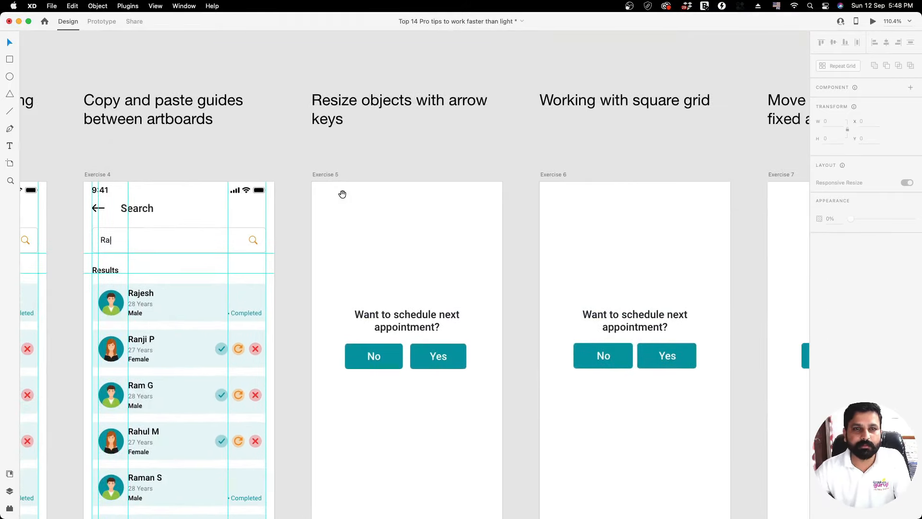
left_click_drag(463, 237, 445, 164)
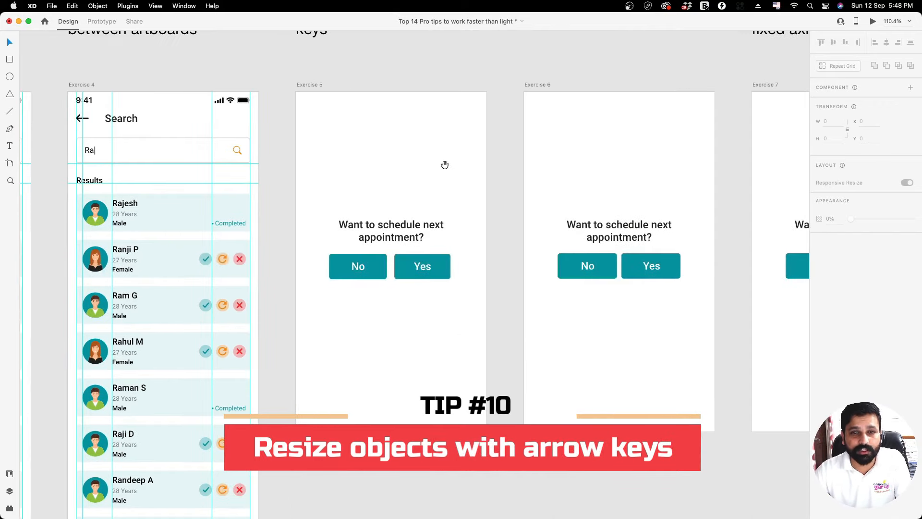
left_click(434, 271)
key("Right")
key("Right")
key("Right")
key("Right")
key("Right")
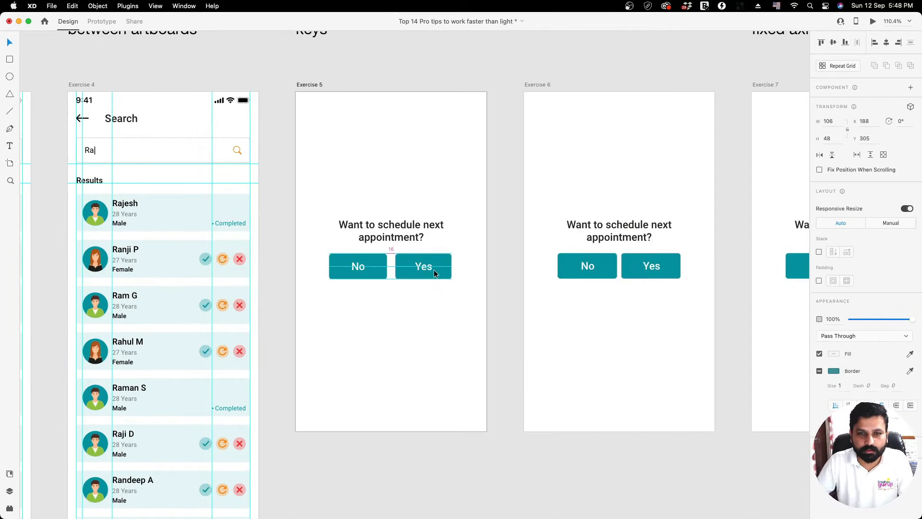
key("Left")
key("Left")
key("Left")
key("Left")
key("Left")
key("Left")
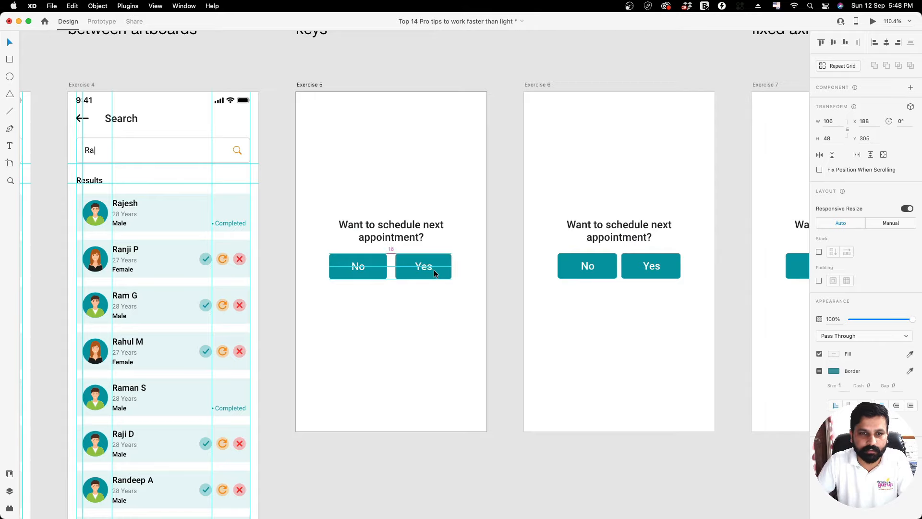
Nudge the Yes button on the Exercise 5 artboard left in one-pixel increments to X 181
key("Left")
key("Left")
key("Left")
key("Left")
key("Left")
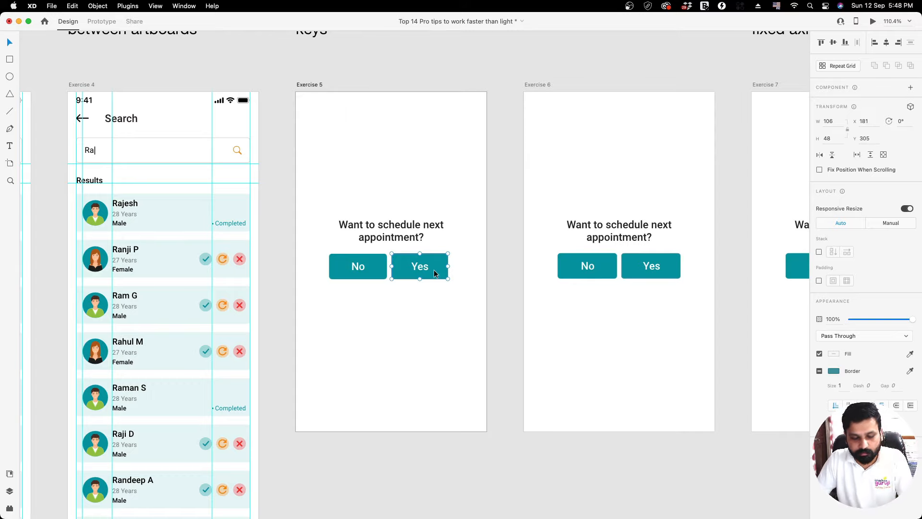
Move the Yes button right in 10-pixel increments to X 241, and bring it back left in the same increments
key("shift+Right")
key("shift+Right")
key("shift+Right")
key("shift+Right")
key("shift+Right")
key("shift+Right")
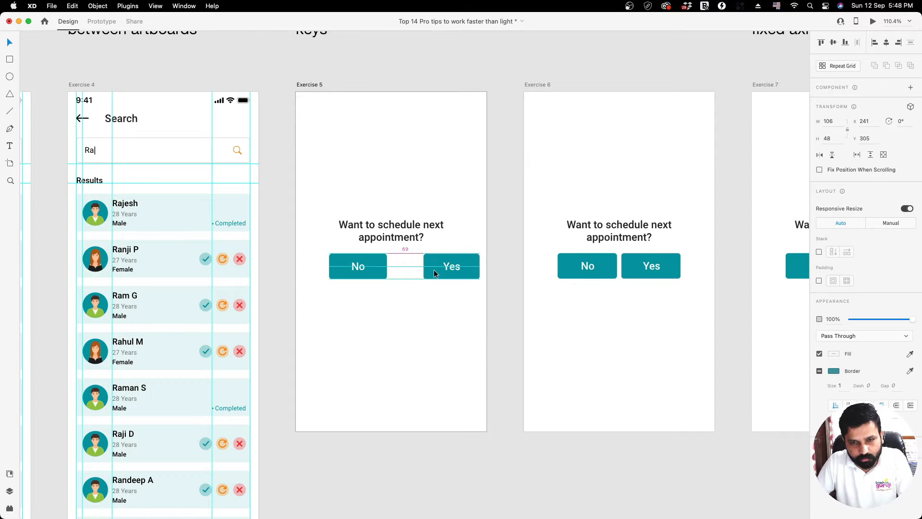
key("shift+Left")
key("shift+Left")
key("shift+Left")
key("shift+Left")
key("shift+Left")
key("shift+Left")
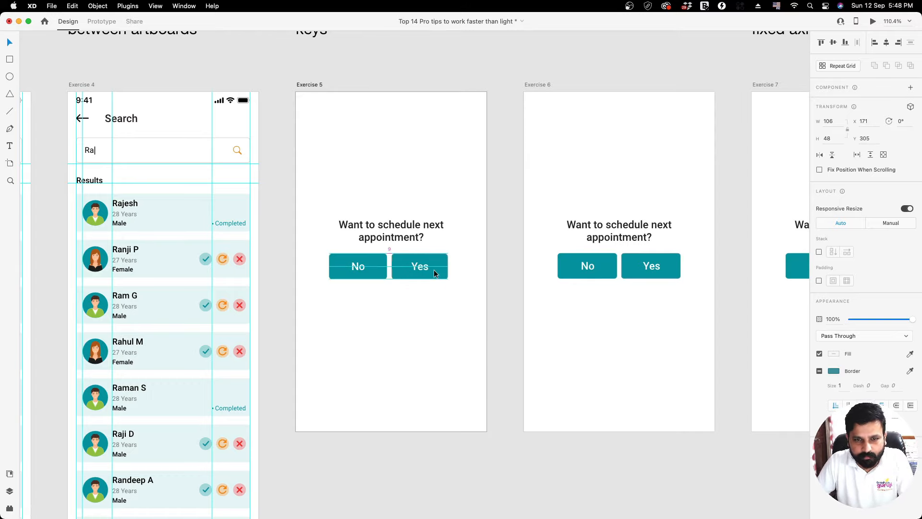
Shift the Yes button right and left in 10-pixel increments, ending at X 191
key("shift+Right")
key("shift+Right")
key("shift+Right")
key("shift+Right")
key("shift+Right")
key("shift+Right")
key("shift+Left")
key("shift+Left")
key("shift+Left")
key("shift+Left")
key("shift+Left")
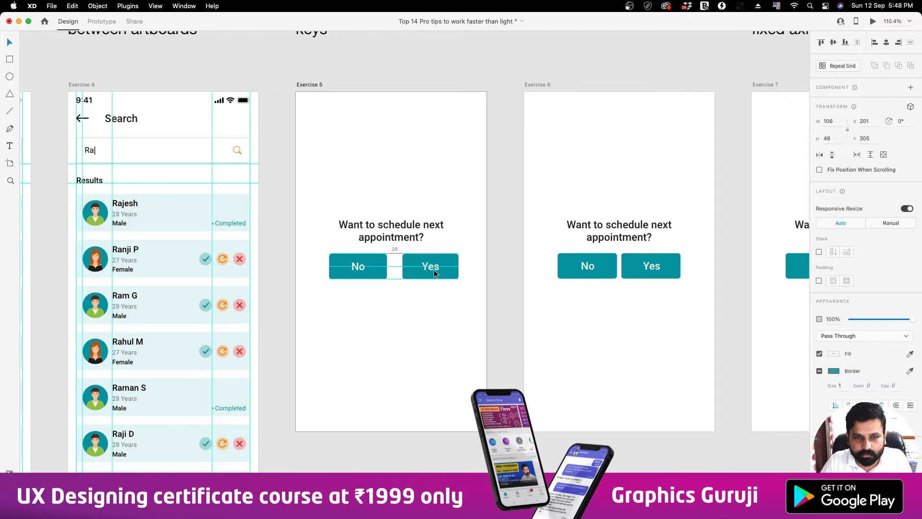
key("shift+Left")
key("shift+Right")
key("shift+Right")
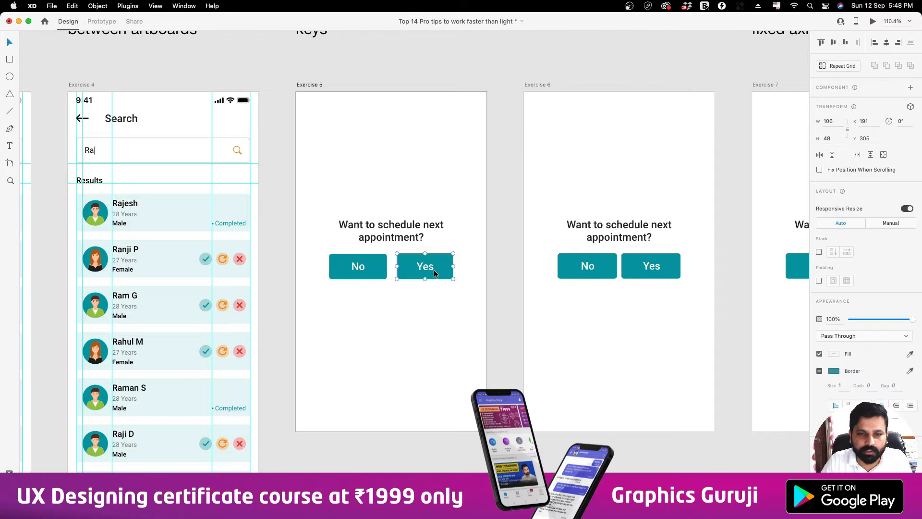
key("shift+Left")
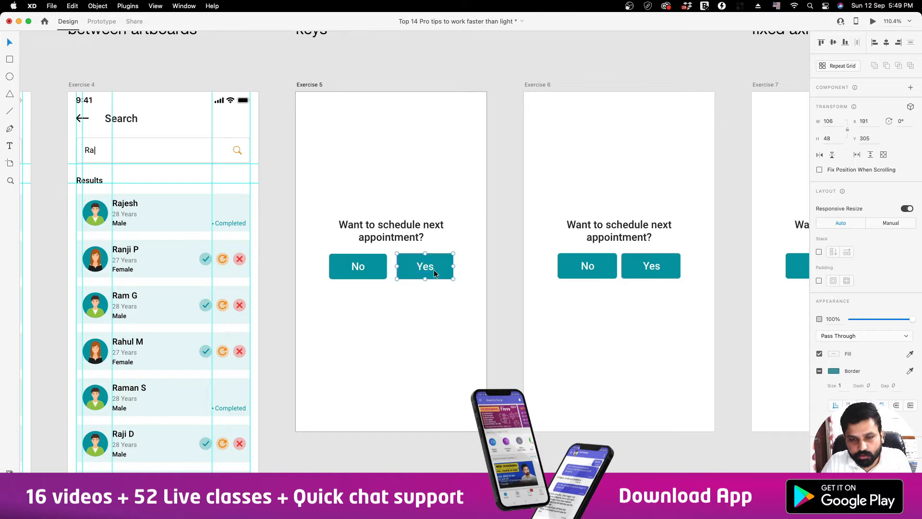
Widen the Yes button in one-pixel increments to a width of about 143, and undo the resizing
key("super+Right")
key("super+Right")
key("super+Right")
key("super+Right")
key("super+Right")
key("super+Right")
key("super+Right")
key("super+Right")
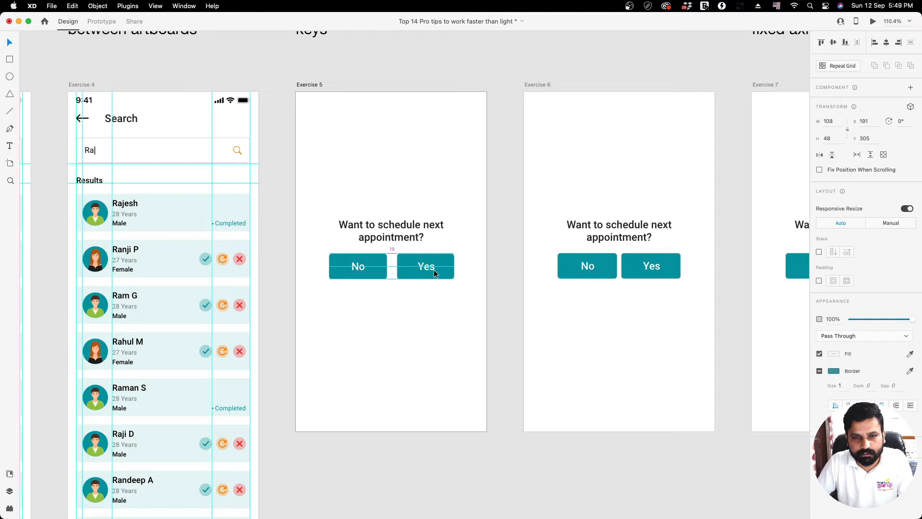
key("super+Right")
key("super+Right")
key("super+Right")
key("super+Right")
key("super+Right")
key("super+Right")
key("super+Right")
key("super+Right")
key("super+Right")
key("super+Right")
key("super+Right")
key("super+Right")
key("super+Right")
key("super+Right")
key("super+Right")
key("super+Right")
key("super+Right")
key("super+Right")
key("super+Right")
key("super+Right")
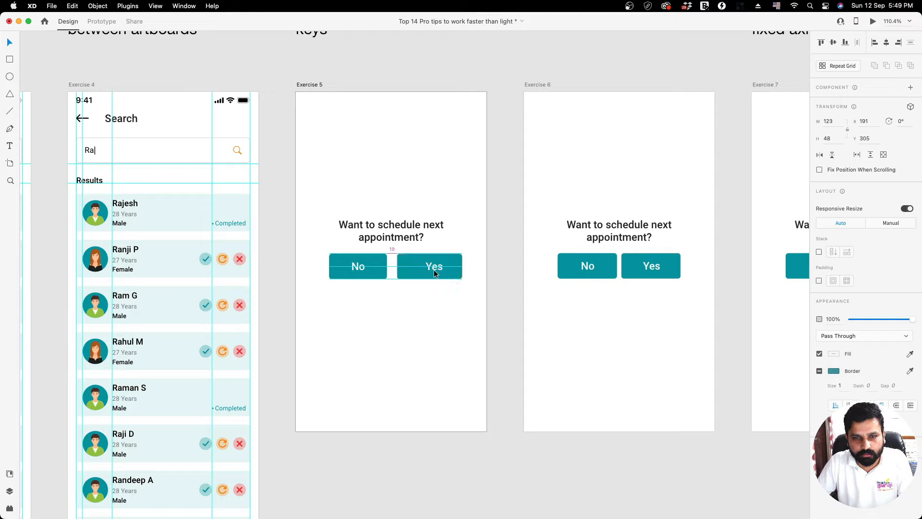
key("super+Right")
key("super+Right")
key("super+Right")
key("super+Right")
key("super+Right")
key("super+Right")
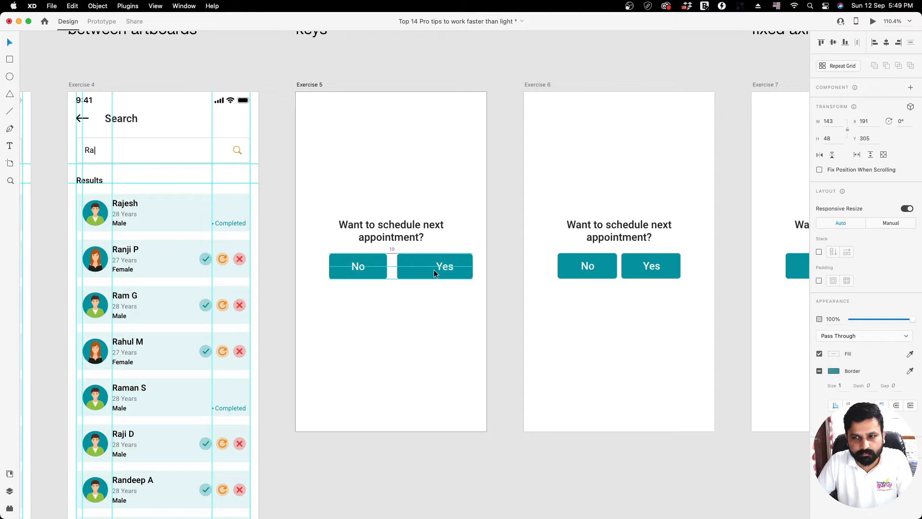
key("super+z")
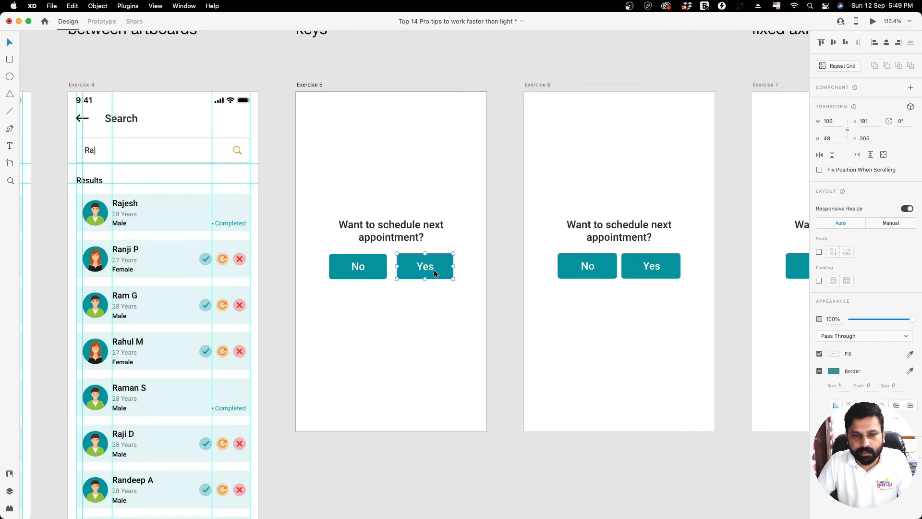
Widen the Yes button in 10-pixel increments to a width of 236
key("shift+super+Right")
key("shift+super+Right")
key("shift+super+Right")
key("shift+super+Right")
key("shift+super+Right")
key("shift+super+Right")
key("shift+super+Right")
key("shift+super+Right")
key("shift+super+Right")
key("shift+super+Right")
key("shift+super+Right")
key("shift+super+Right")
key("shift+super+Right")
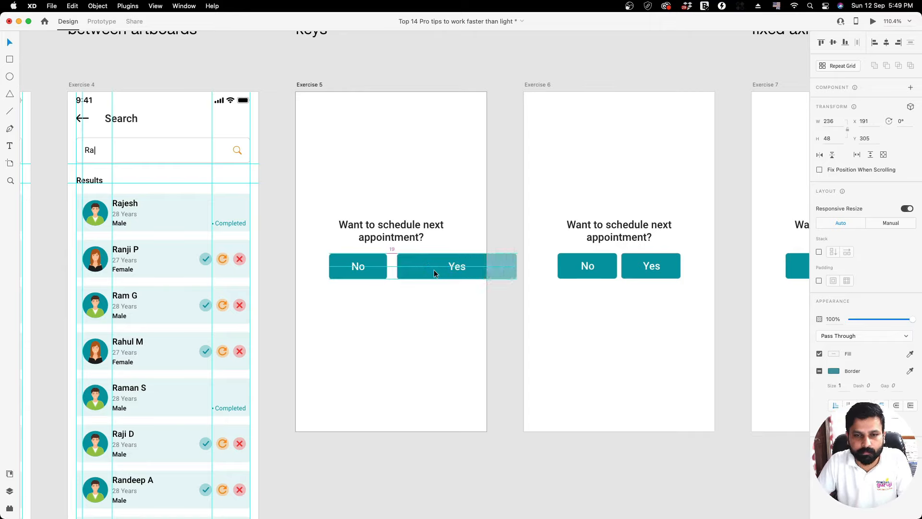
Narrow and widen the Yes button in 10-pixel increments, ending at a width of 106
key("shift+super+Left")
key("shift+super+Left")
key("shift+super+Left")
key("shift+super+Left")
key("shift+super+Left")
key("shift+super+Left")
key("shift+super+Left")
key("shift+super+Left")
key("shift+super+Left")
key("shift+super+Left")
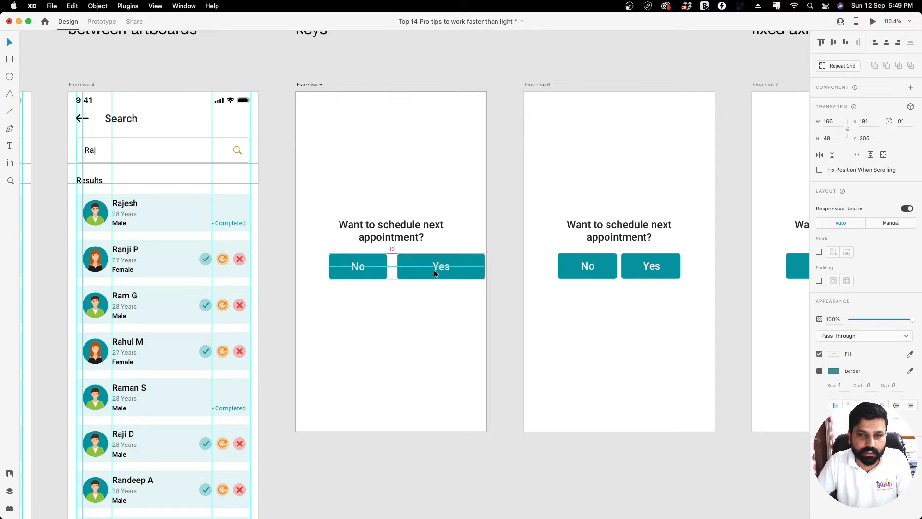
key("shift+super+Right")
key("shift+super+Right")
key("shift+super+Right")
key("shift+super+Right")
key("shift+super+Right")
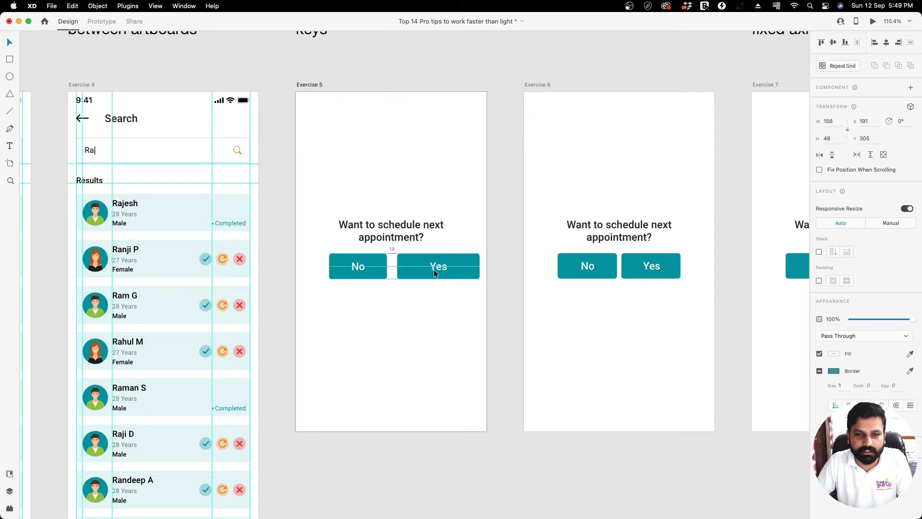
key("shift+super+Left")
key("shift+super+Left")
key("shift+super+Left")
key("shift+super+Left")
key("shift+super+Left")
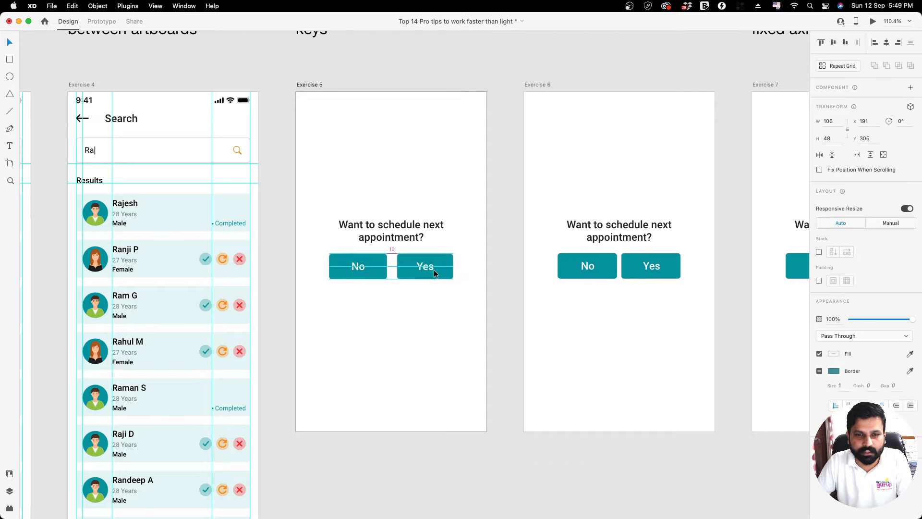
Increase the Yes button's height in 10-pixel increments, and reduce it back to 48
key("shift+super+Down")
key("shift+super+Down")
key("shift+super+Down")
key("shift+super+Down")
key("shift+super+Up")
key("shift+super+Up")
key("shift+super+Up")
key("shift+super+Up")
Repeatedly stretch and shrink the Yes button's width in 10-pixel increments, returning to 106
key("shift+super+Right")
key("shift+super+Right")
key("shift+super+Right")
key("shift+super+Right")
key("shift+super+Right")
key("shift+super+Left")
key("shift+super+Left")
key("shift+super+Left")
key("shift+super+Left")
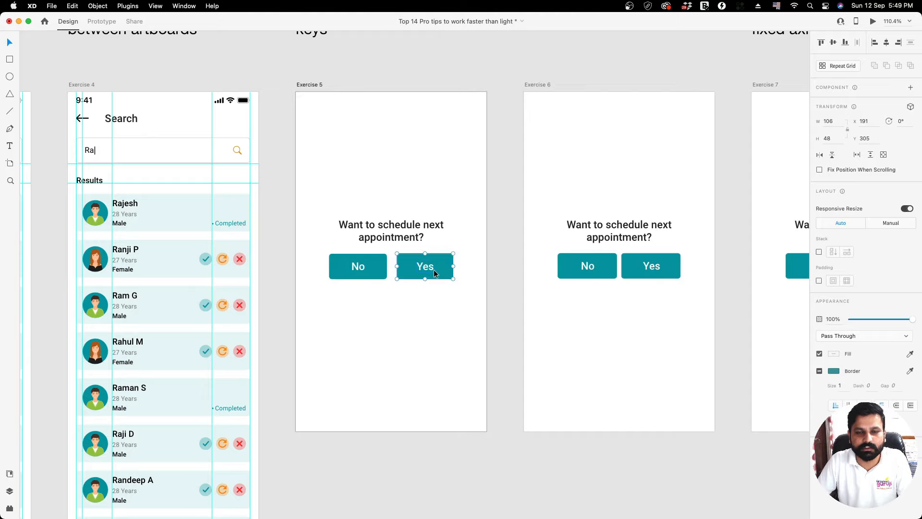
key("shift+super+Right")
key("shift+super+Right")
key("shift+super+Right")
key("shift+super+Right")
key("shift+super+Left")
key("shift+super+Left")
key("shift+super+Left")
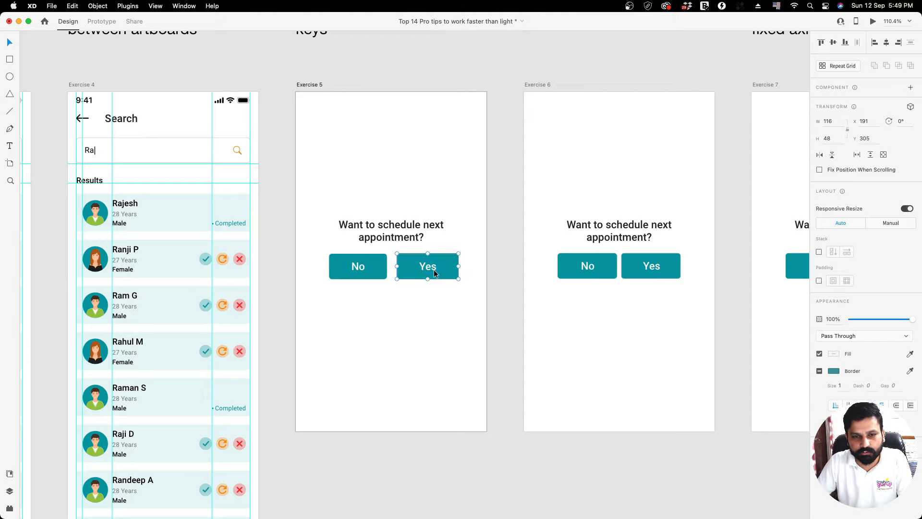
key("shift+super+Right")
key("shift+super+Right")
key("shift+super+Right")
key("shift+super+Left")
key("shift+super+Left")
key("shift+super+Left")
key("shift+super+Left")
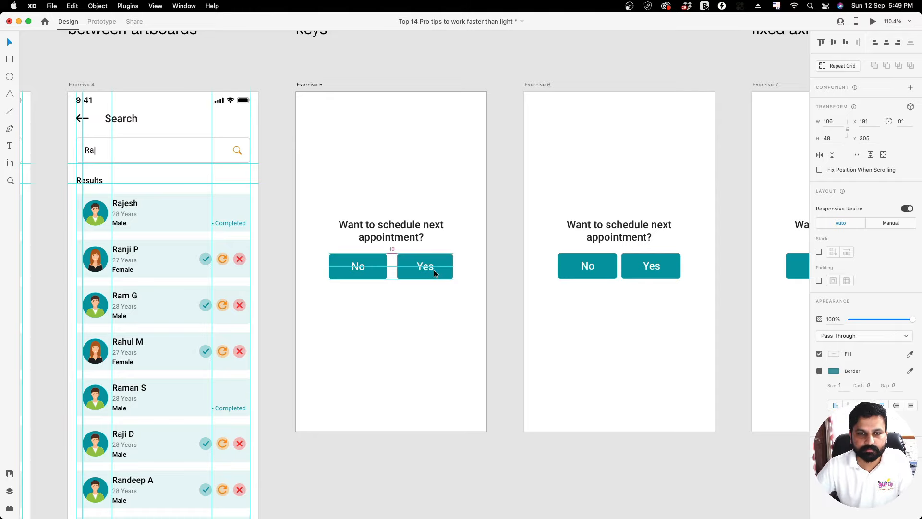
Resize the Yes button horizontally in 10-pixel increments, finishing at a width of 126, and deselect it
key("shift+super+Right")
key("shift+super+Right")
key("shift+super+Left")
key("shift+super+Left")
key("shift+super+Right")
key("shift+super+Right")
key("shift+super+Left")
key("shift+super+Left")
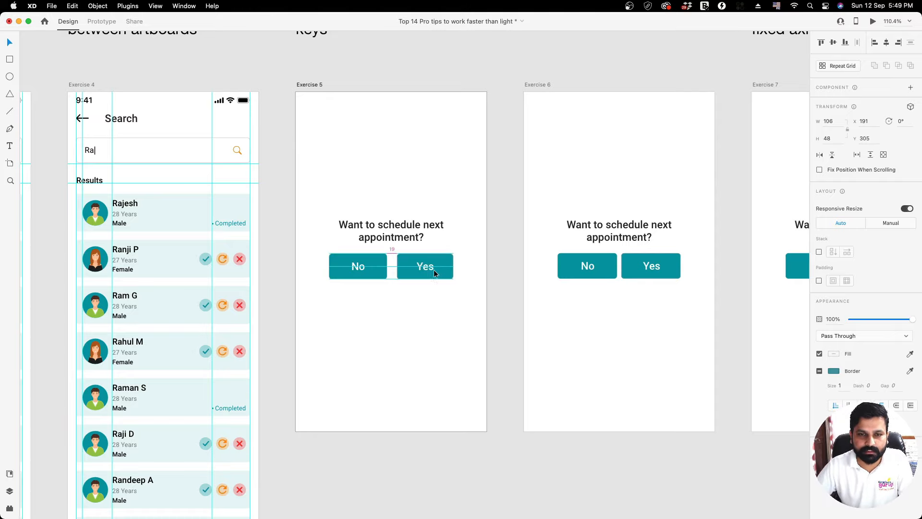
key("shift+super+Right")
key("shift+super+Right")
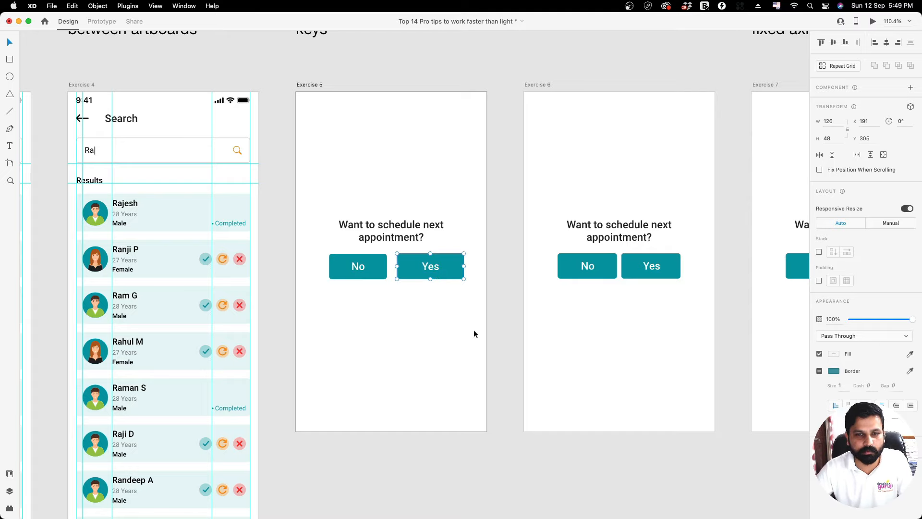
left_click(538, 317)
Display a layout grid on the Exercise 6 artboard, and switch the grid type to Square
left_click_drag(572, 179, 371, 236)
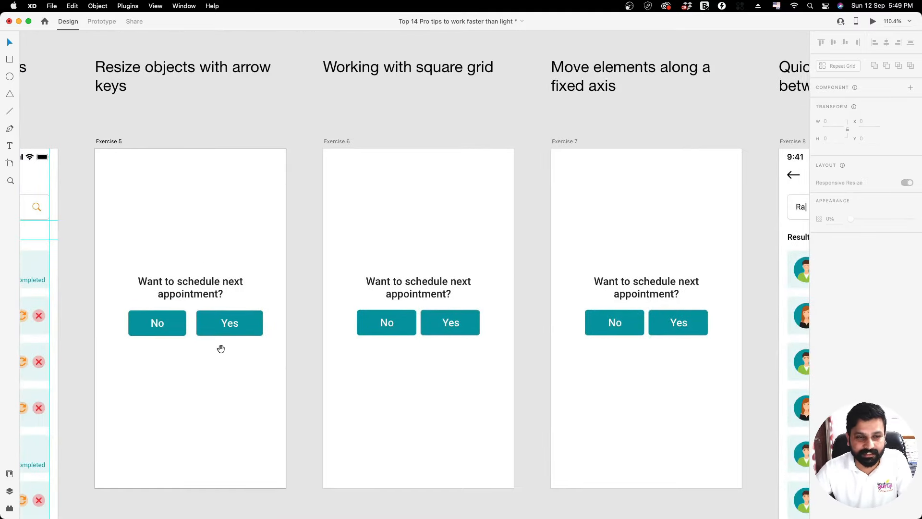
left_click_drag(378, 241, 360, 234)
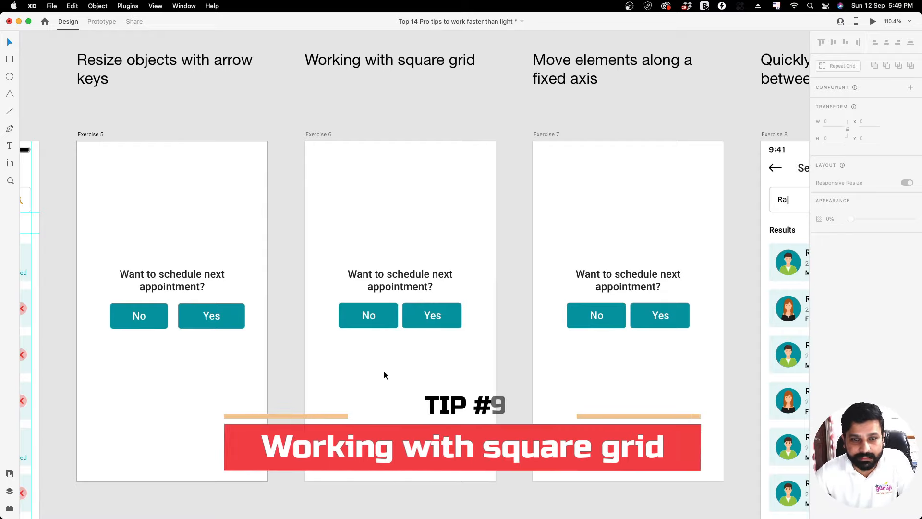
scroll(419, 349, "up", 1)
scroll(418, 349, "up", 3)
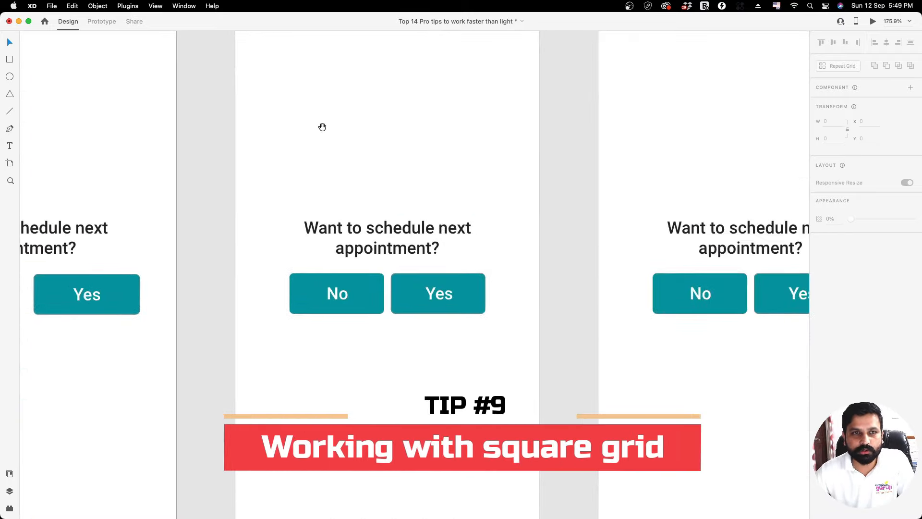
left_click_drag(323, 127, 332, 181)
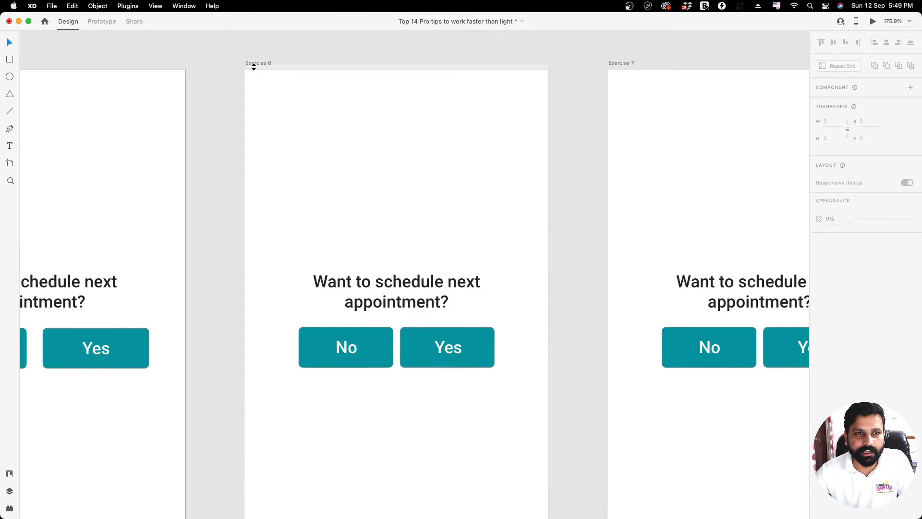
left_click(256, 63)
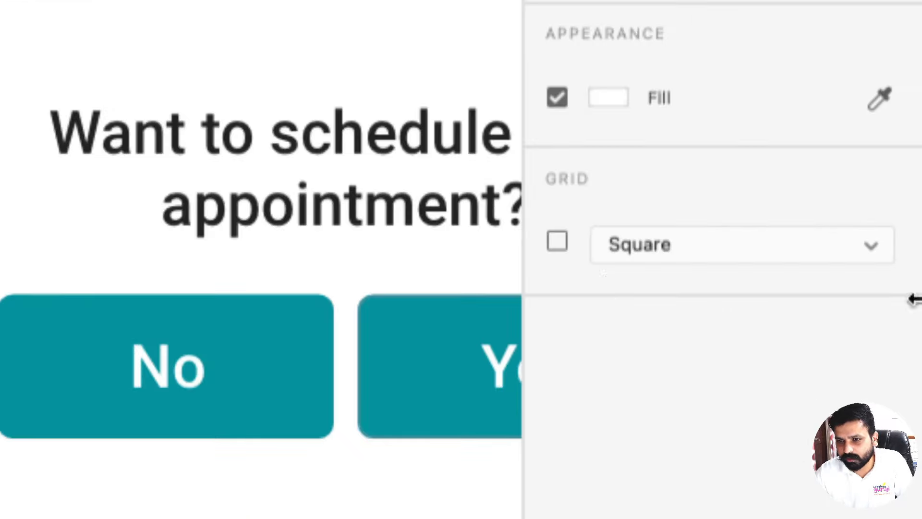
left_click(646, 247)
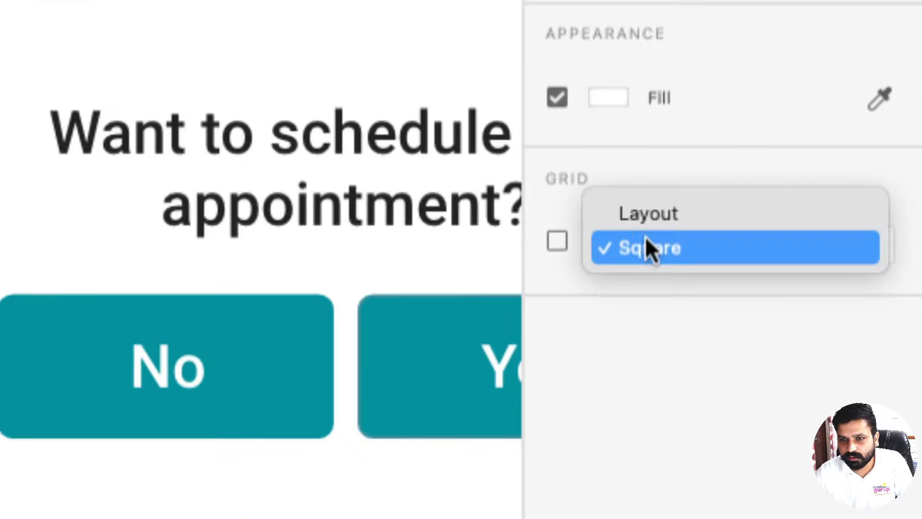
left_click(633, 212)
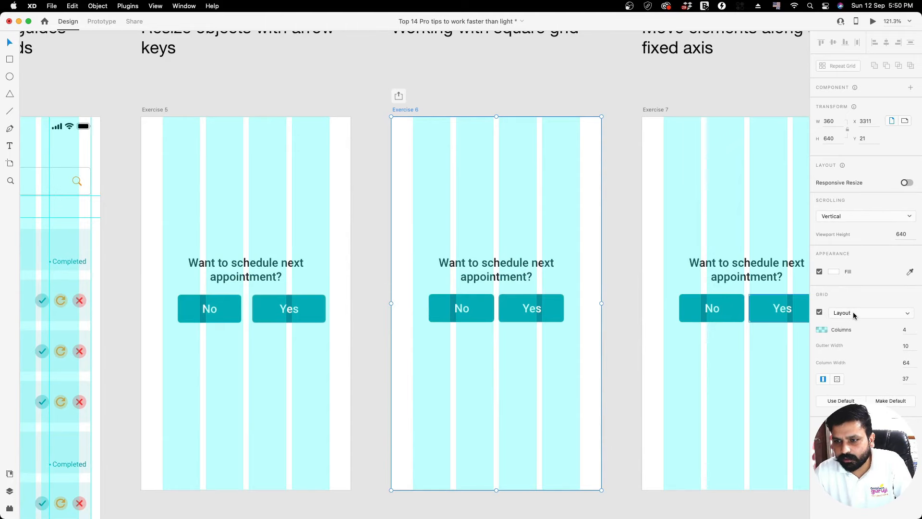
left_click(845, 315)
left_click(850, 325)
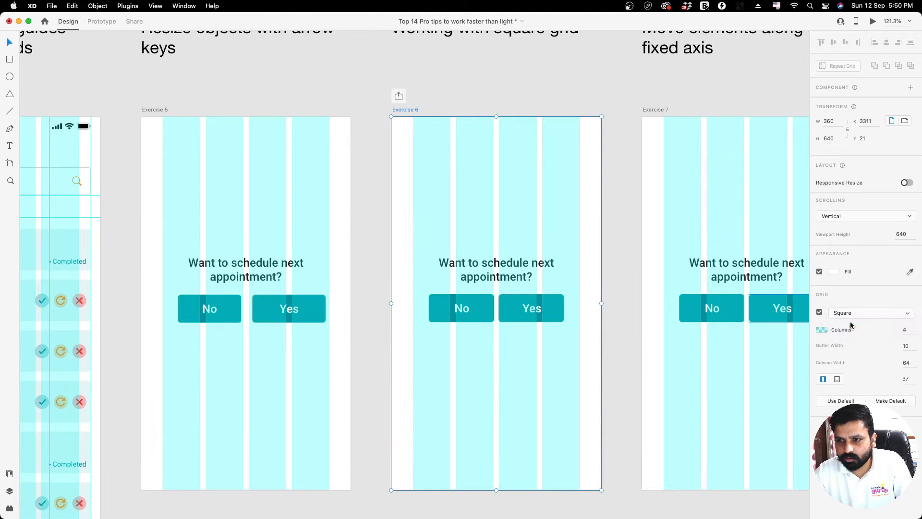
Select the No button and the Yes button on the Exercise 6 artboard to check their fit to the square grid
scroll(488, 312, "down", 3)
scroll(488, 312, "up", 10)
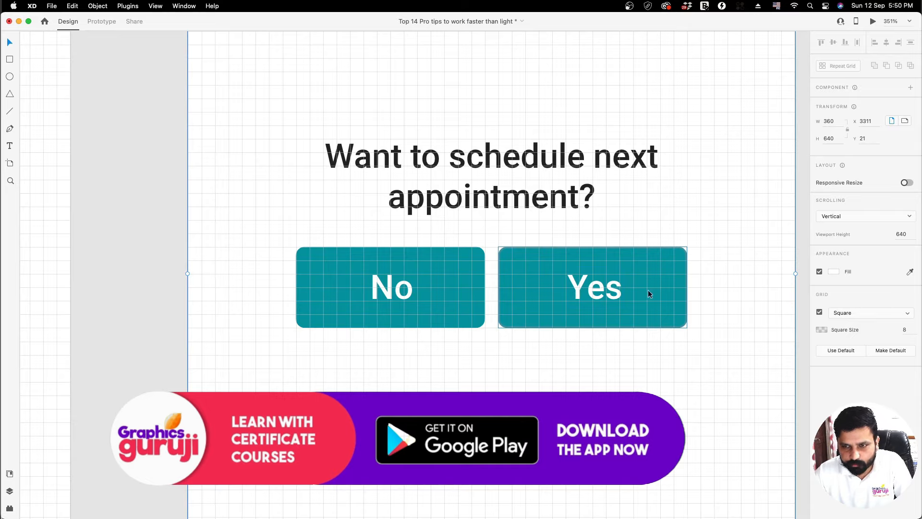
left_click(344, 290)
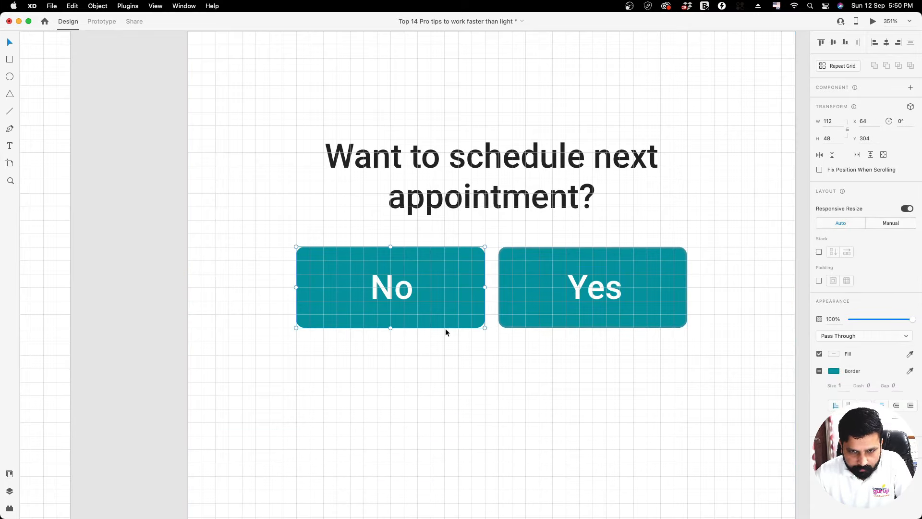
left_click(545, 294)
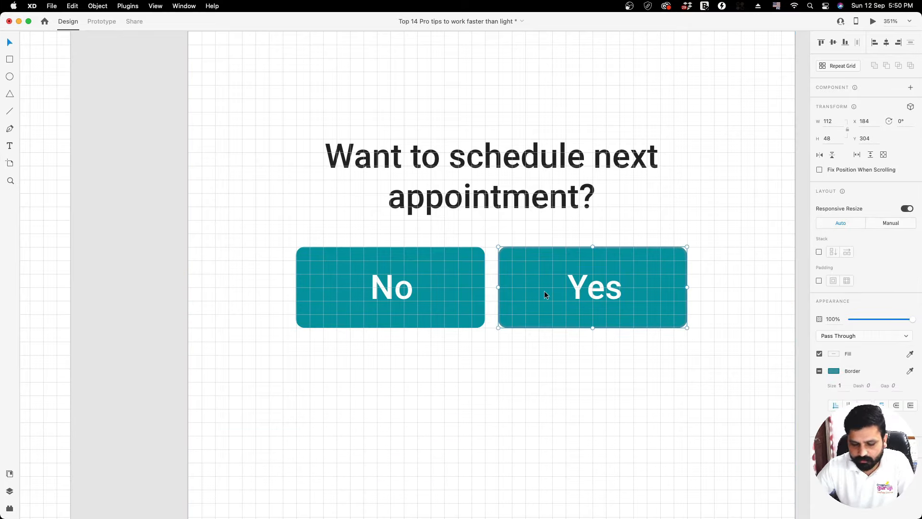
Widen the Yes button to 120 in small increments, and shrink it back to a width of 112
key("super+Right")
key("super+Right")
key("super+Right")
key("super+Right")
key("super+Right")
key("super+Right")
key("super+Right")
key("super+Right")
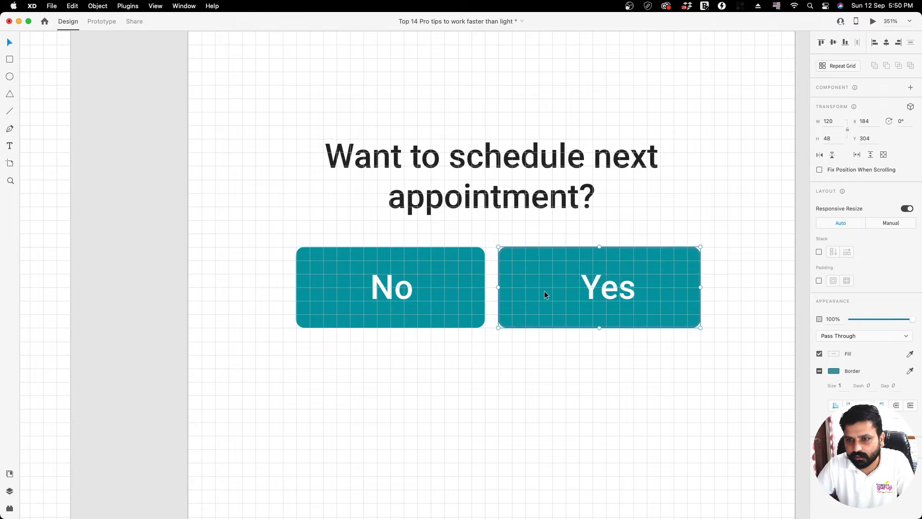
key("super+Left")
key("super+Left")
key("super+Left")
key("super+Left")
key("super+Left")
key("super+Left")
key("super+Left")
key("super+Left")
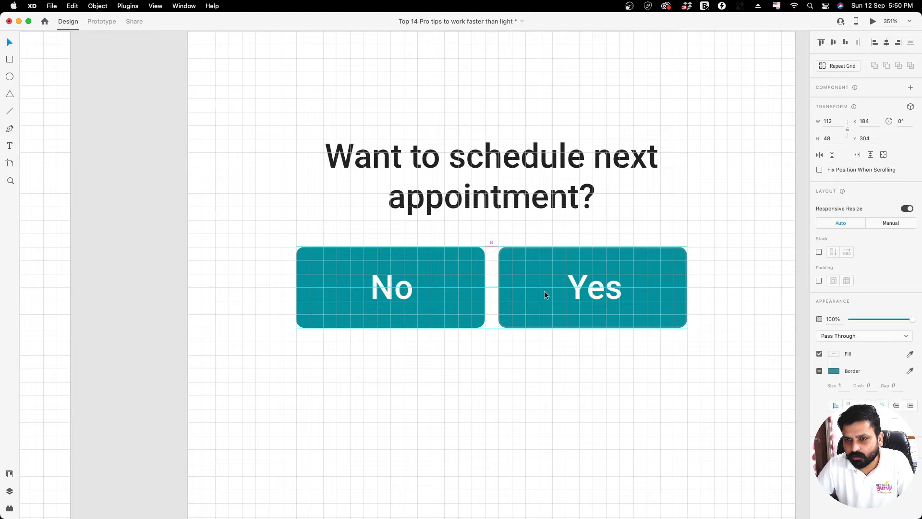
Nudge the Yes button right, away from the No button, to X 192 on the square grid
key("Right")
key("Right")
key("Right")
key("Right")
key("Right")
key("Right")
key("Right")
key("Right")
key("Right")
key("Right")
key("Right")
key("Right")
key("Right")
key("Right")
key("Right")
key("Right")
key("Right")
key("Right")
key("Right")
key("Right")
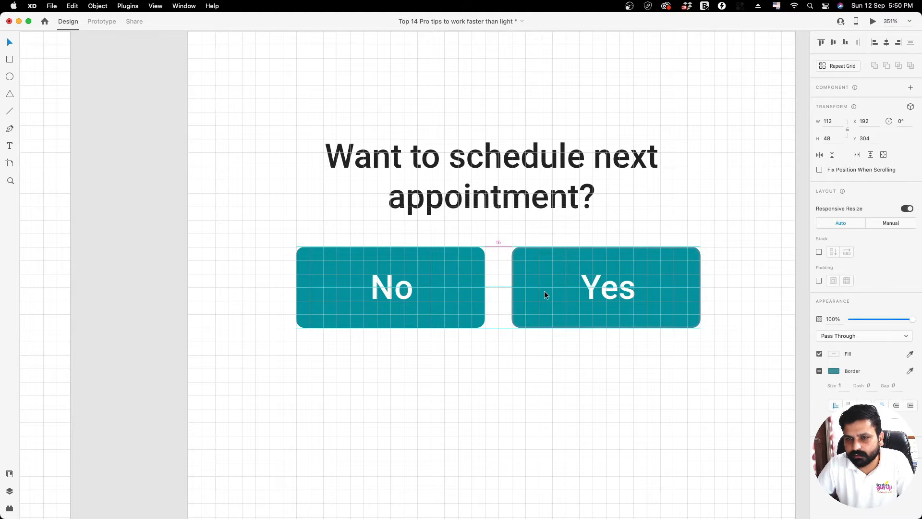
Nudge the Yes button right along the grid to X 232, and bring it back to X 192
key("Right")
key("Right")
key("Right")
key("Right")
key("Right")
key("Right")
key("Right")
key("Right")
key("Right")
key("Right")
key("Right")
key("Right")
key("Right")
key("Right")
key("Right")
key("Right")
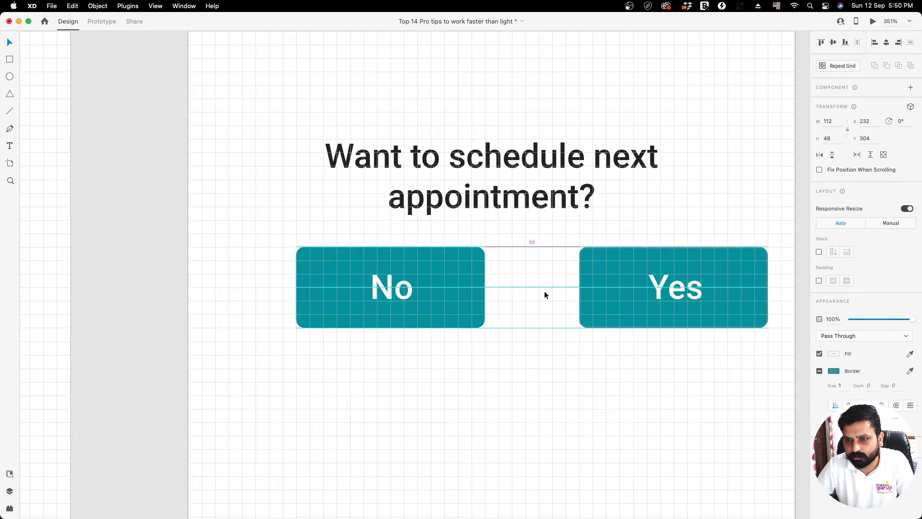
key("Left")
key("Left")
key("Left")
key("Left")
key("Left")
key("Left")
key("Left")
key("Left")
key("Left")
key("Left")
key("Left")
key("Left")
key("Left")
key("Left")
key("Left")
key("Left")
key("Left")
key("Left")
key("Left")
key("Left")
key("Left")
key("Left")
key("Left")
key("Left")
key("Left")
key("Left")
key("Left")
key("Left")
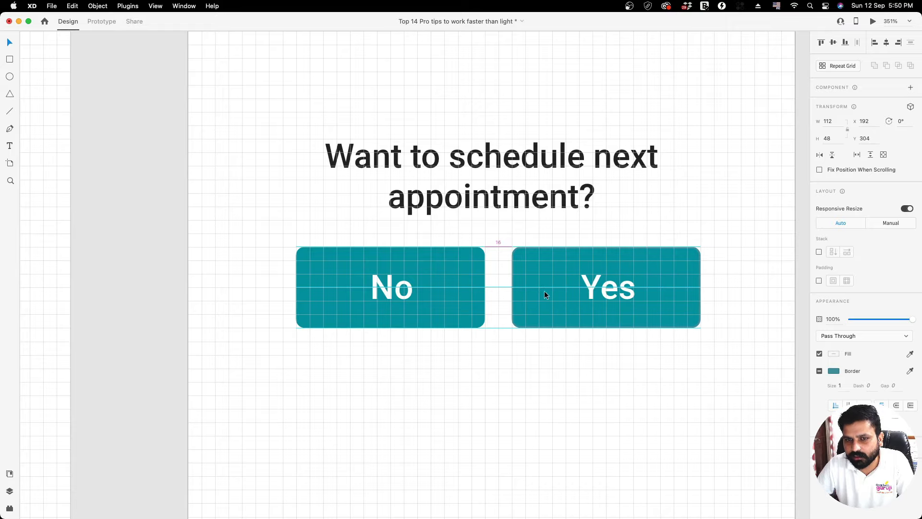
Nudge the Yes button back and forth horizontally along the square grid, finishing at X 192
key("Right")
key("Right")
key("Right")
key("Right")
key("Right")
key("Right")
key("Right")
key("Right")
key("Left")
key("Left")
key("Left")
key("Left")
key("Left")
key("Left")
key("Left")
key("Left")
key("Left")
key("Left")
key("Left")
key("Left")
key("Left")
key("Left")
key("Left")
key("Left")
key("Right")
key("Right")
key("Right")
key("Right")
key("Right")
key("Right")
key("Right")
key("Right")
key("Right")
key("Right")
key("Right")
key("Right")
key("Right")
key("Right")
key("Right")
key("Right")
key("Left")
key("Left")
key("Left")
key("Left")
key("Left")
key("Left")
key("Left")
key("Left")
key("Left")
key("Left")
key("Left")
key("Left")
key("Left")
key("Left")
key("Left")
key("Left")
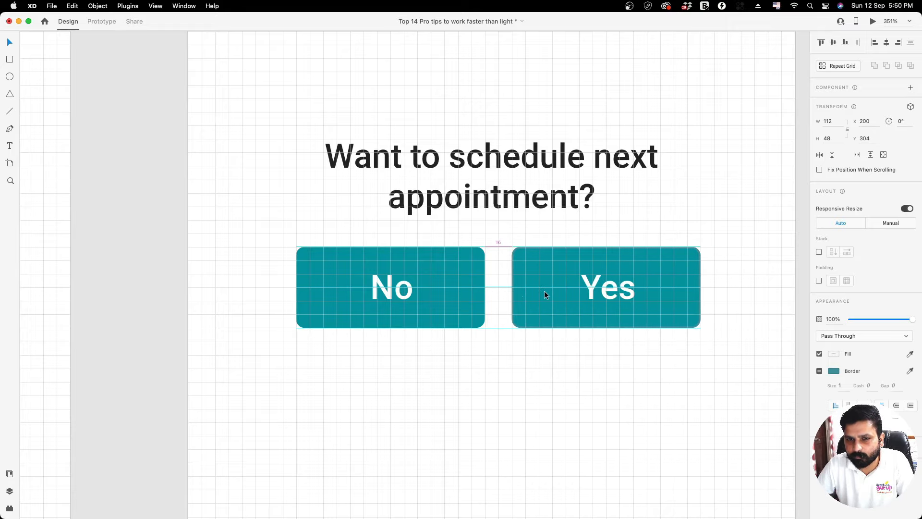
key("Right")
key("Right")
key("Right")
key("Right")
key("Right")
key("Right")
key("Right")
key("Right")
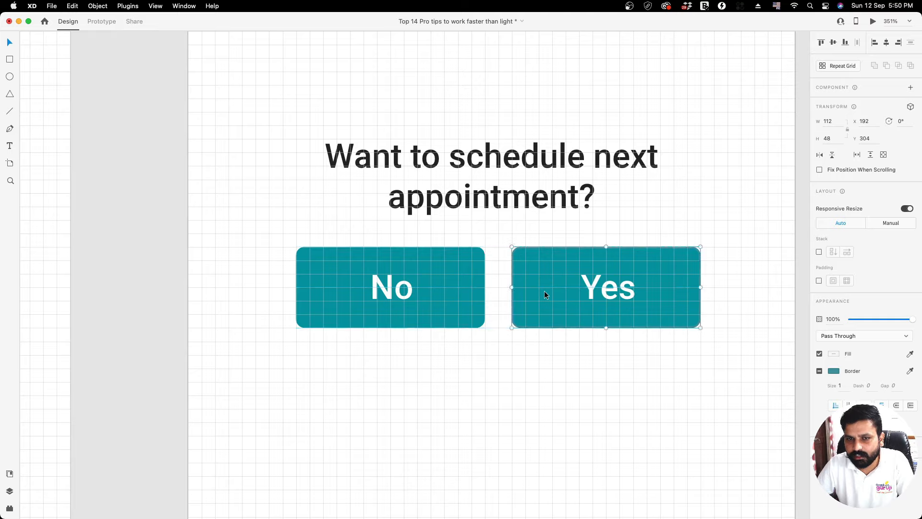
Nudge the Yes button right and left along the square grid, finishing at X 184, closer to the No button
key("Right")
key("Right")
key("Right")
key("Right")
key("Right")
key("Right")
key("Right")
key("Right")
key("Right")
key("Right")
key("Right")
key("Right")
key("Right")
key("Right")
key("Right")
key("Right")
key("Left")
key("Left")
key("Left")
key("Left")
key("Left")
key("Left")
key("Left")
key("Left")
key("Left")
key("Left")
key("Left")
key("Left")
key("Left")
key("Left")
key("Left")
key("Left")
key("Left")
key("Left")
key("Left")
key("Left")
key("Left")
key("Left")
key("Left")
key("Left")
key("Left")
key("Left")
key("Left")
key("Left")
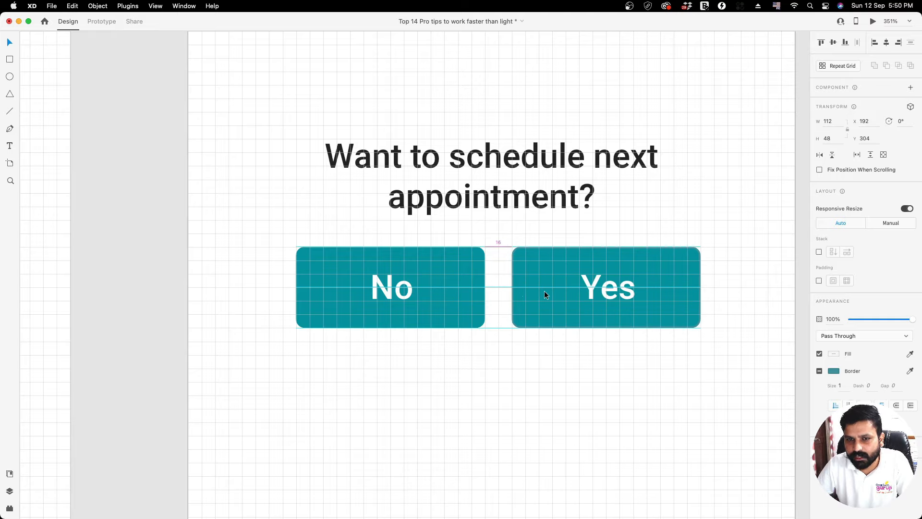
key("Right")
key("Right")
key("Right")
key("Right")
key("Right")
key("Right")
key("Right")
key("Right")
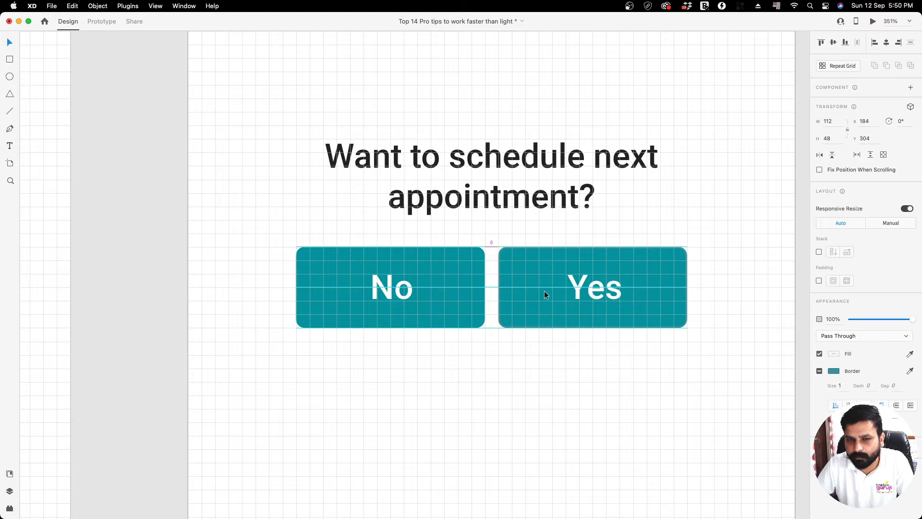
Nudge the Yes button right along the square grid to X 216, and bring it back to X 184
key("Right")
key("Right")
key("Right")
key("Right")
key("Right")
key("Right")
key("Right")
key("Right")
key("Right")
key("Right")
key("Right")
key("Right")
key("Right")
key("Right")
key("Right")
key("Right")
key("Right")
key("Right")
key("Right")
key("Right")
key("Right")
key("Right")
key("Right")
key("Right")
key("Right")
key("Right")
key("Right")
key("Right")
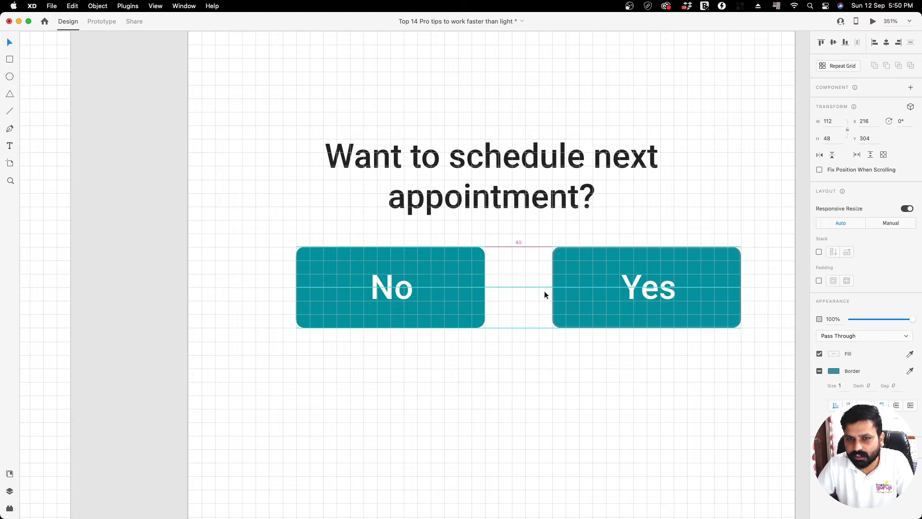
key("Left")
key("Left")
key("Left")
key("Left")
key("Left")
key("Left")
key("Left")
key("Left")
key("Left")
key("Left")
key("Left")
key("Left")
key("Left")
key("Left")
key("Left")
key("Left")
key("Left")
key("Left")
key("Left")
key("Left")
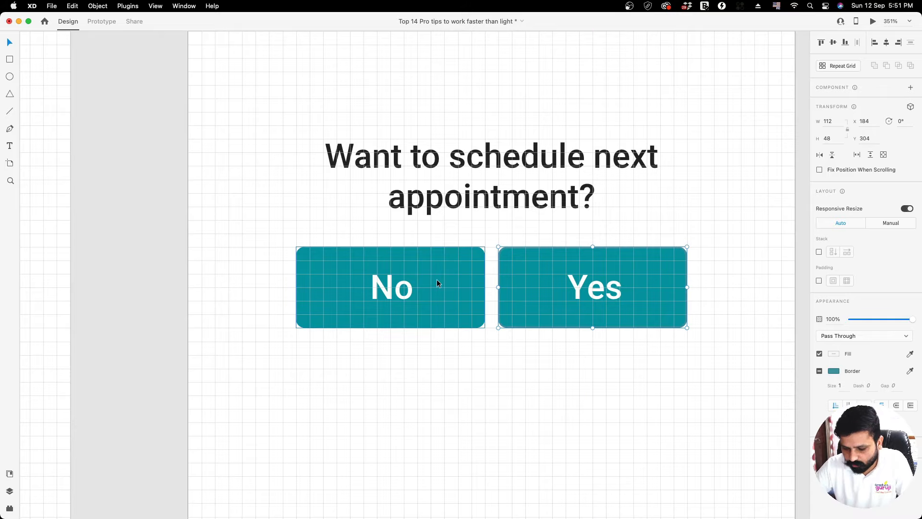
Nudge the Yes button right in single-pixel increments to X 189, and return it to X 184
key("Right")
key("Right")
key("Right")
key("Right")
key("Right")
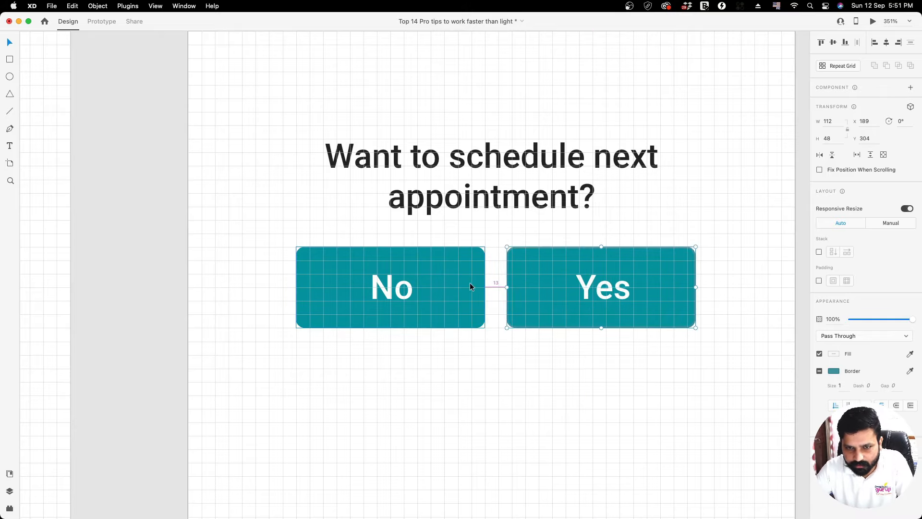
key("Left")
key("Left")
key("Left")
key("Left")
key("Left")
Move the Yes button right in 10-pixel jumps to X 224, and return it to X 184 in equal jumps
key("shift+Right")
key("shift+Right")
key("shift+Right")
key("shift+Right")
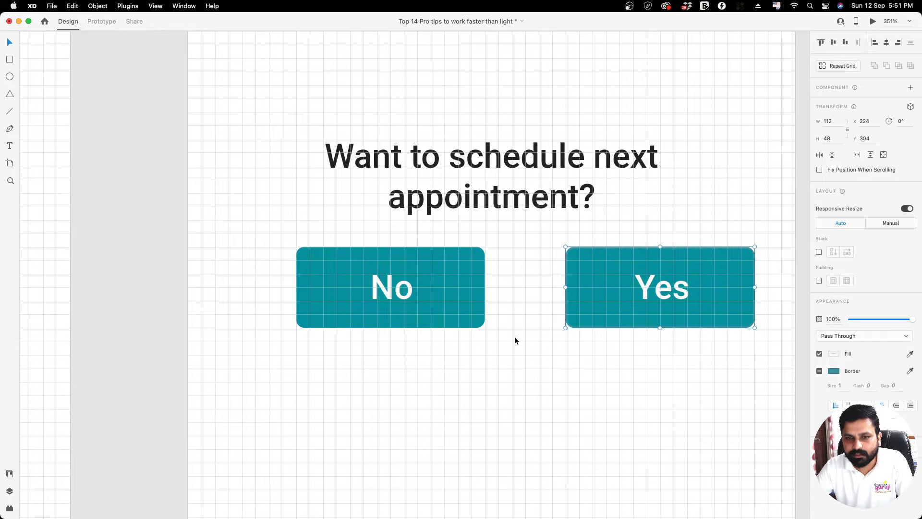
key("shift+Left")
key("shift+Left")
key("shift+Left")
key("shift+Left")
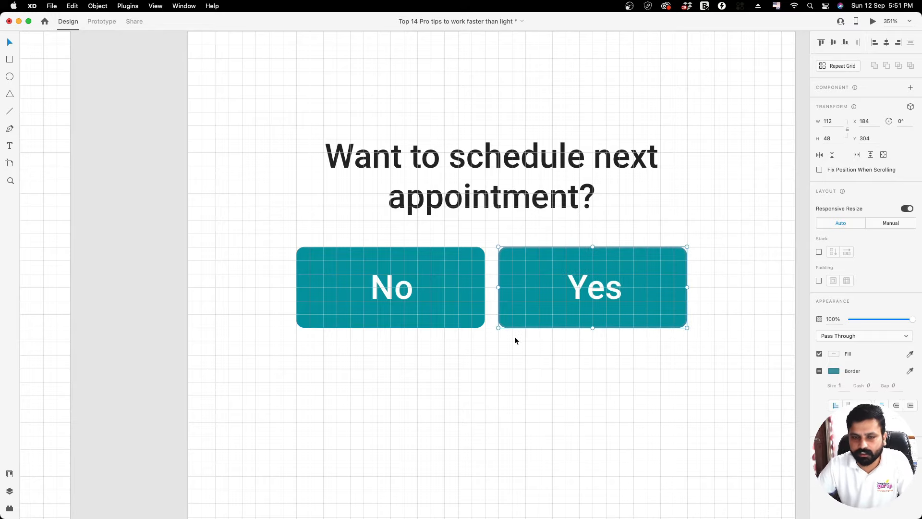
Nudge the Yes button right to X 192 in single-pixel increments, widening its gap to the No button
key("Right")
key("Right")
key("Right")
key("Right")
key("Right")
key("Right")
key("Right")
key("Right")
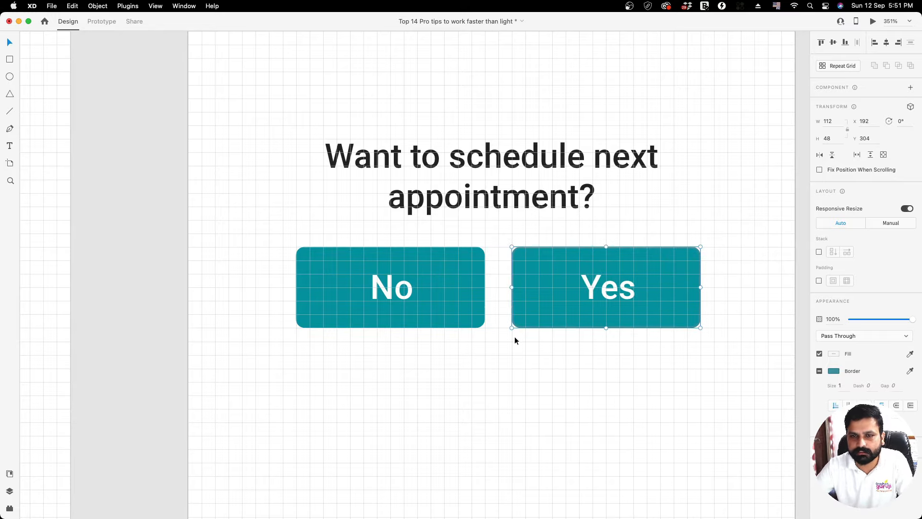
Select the Exercise 6 artboard and turn off its square grid
scroll(509, 272, "down", 8)
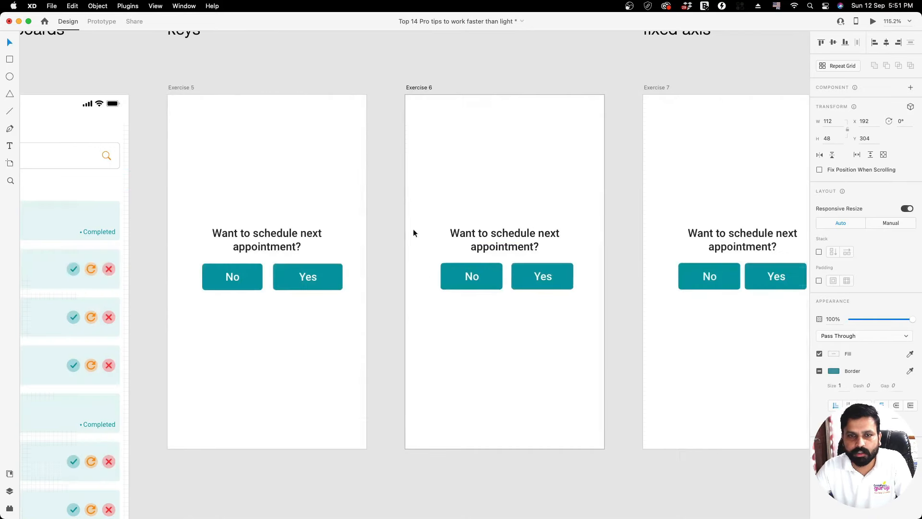
left_click(414, 87)
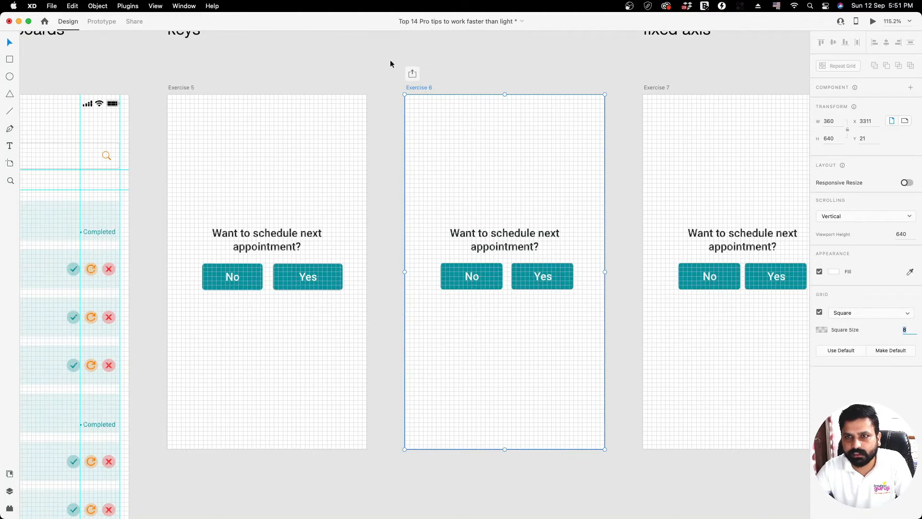
left_click(459, 76)
left_click_drag(553, 76, 289, 114)
left_click(154, 123)
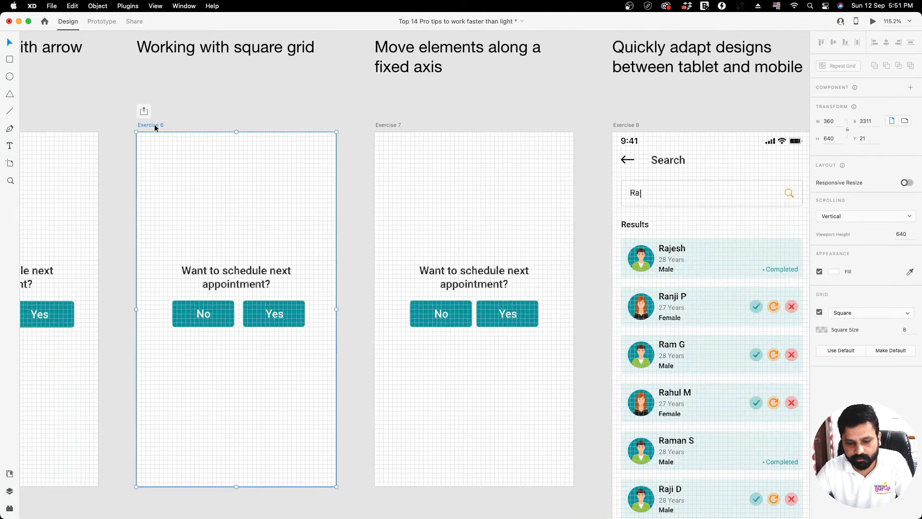
left_click(819, 312)
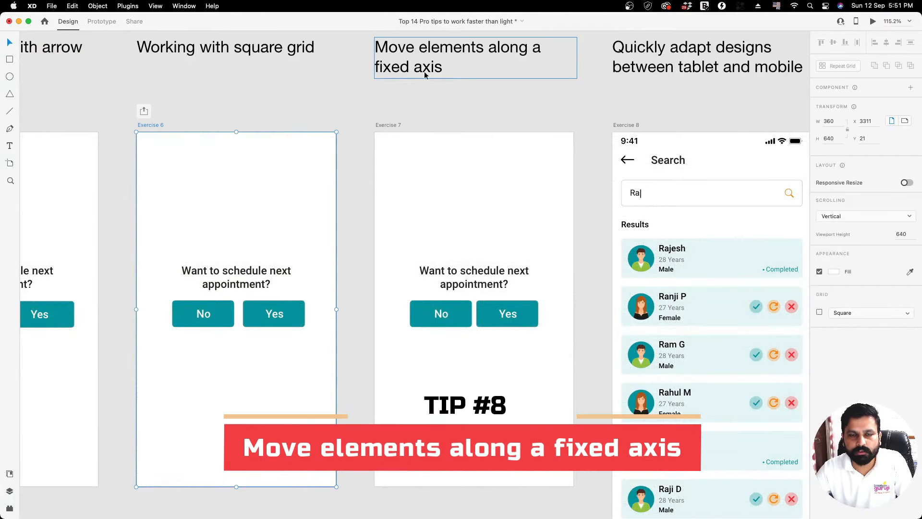
Move the Yes button on the Exercise 7 artboard horizontally along a fixed axis, leaving a wider gap to the No button at Y 304
scroll(540, 336, "up", 5)
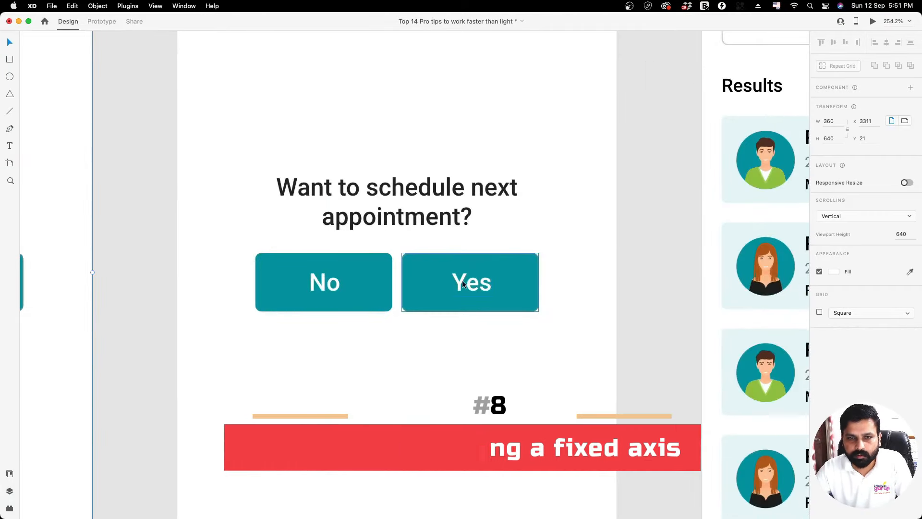
mouse_move(462, 284)
left_mouse_down()
mouse_move(476, 285)
mouse_move(449, 285)
mouse_move(489, 275)
mouse_move(532, 282)
mouse_move(456, 300)
mouse_move(426, 295)
mouse_move(465, 286)
left_mouse_up()
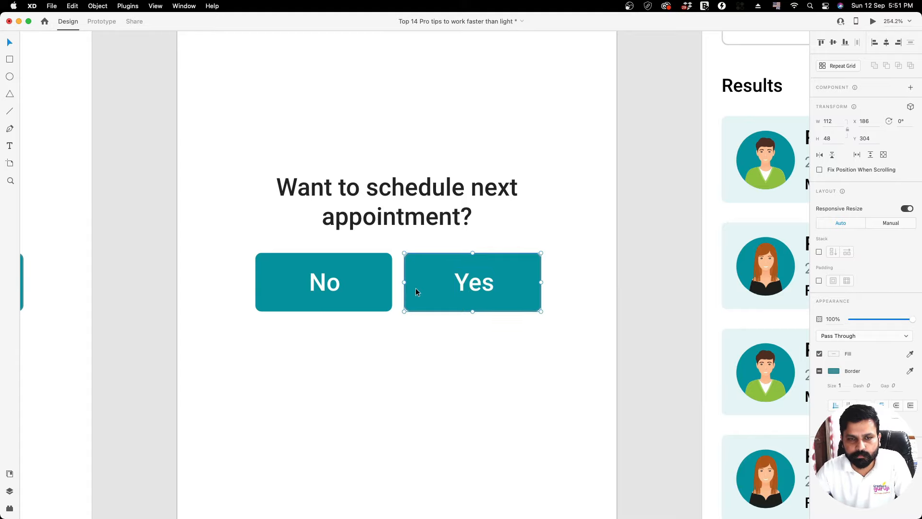
mouse_move(415, 288)
left_mouse_down()
mouse_move(473, 286)
mouse_move(167, 288)
mouse_move(586, 285)
mouse_move(223, 295)
mouse_move(527, 293)
mouse_move(421, 299)
left_mouse_up()
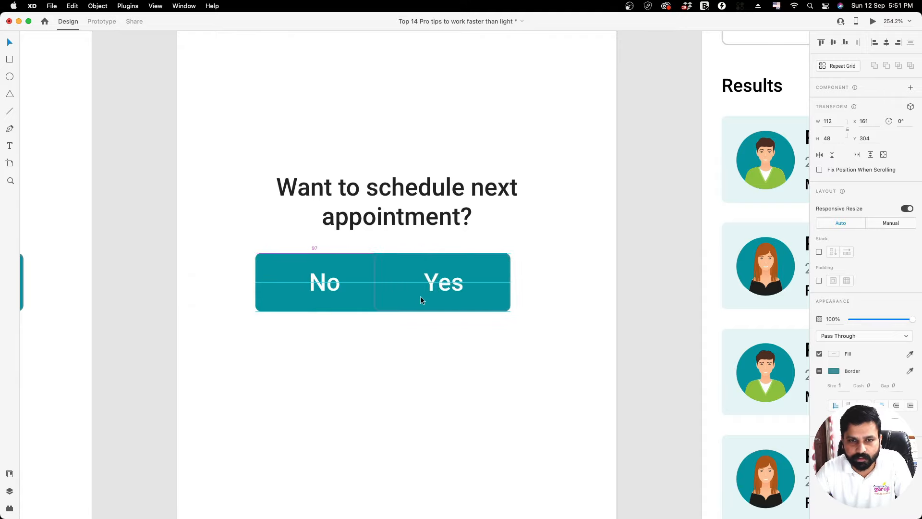
left_click_drag(533, 287, 478, 290)
Select the "Want to schedule next appointment?" heading on the Exercise 7 artboard
left_click(409, 216)
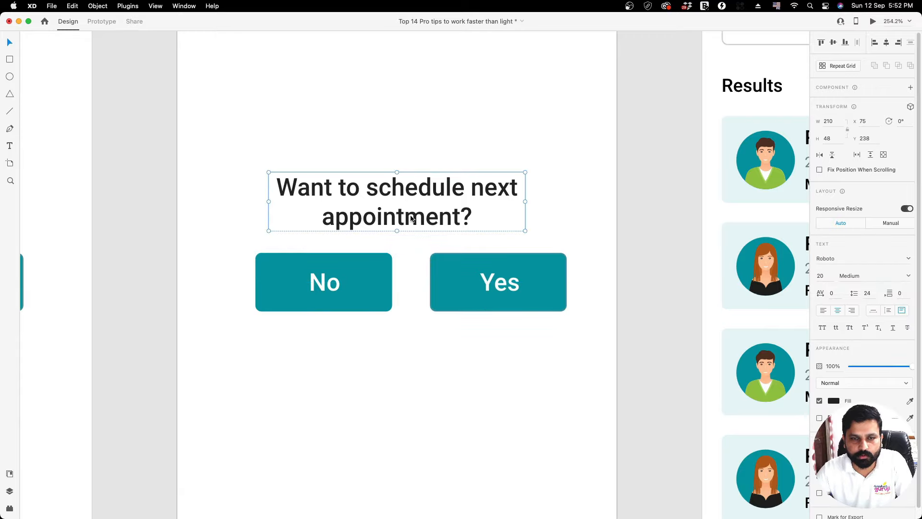